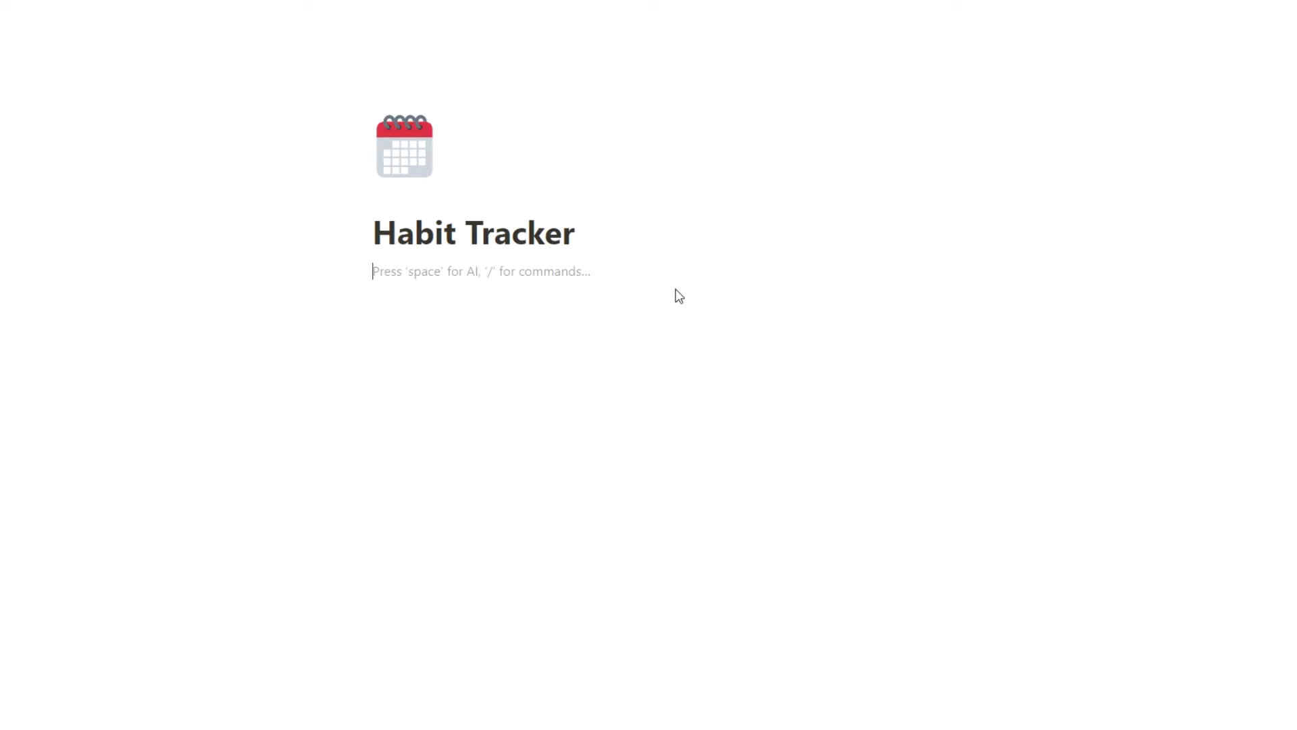
Insert a new inline table database with /database and title it Habits.
{"action": "type", "text": "/"}
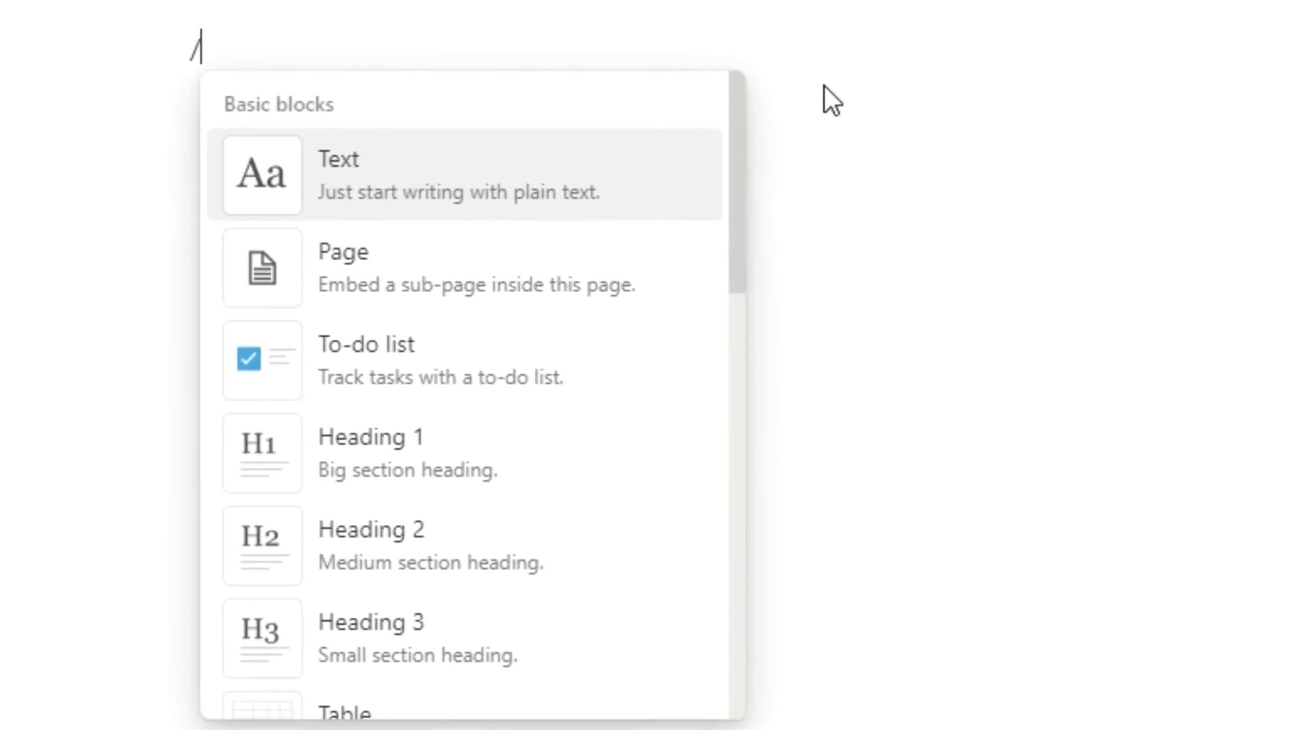
{"action": "type", "text": "da"}
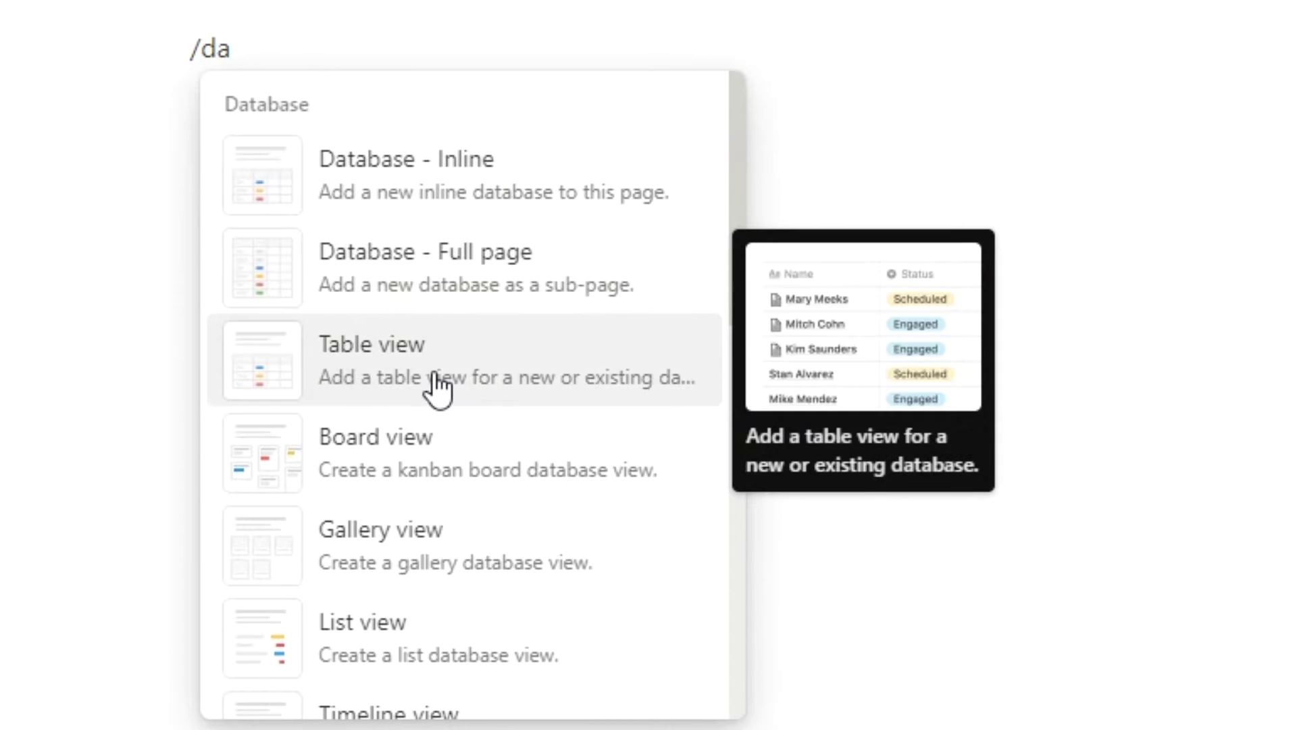
{"action": "left_click", "coordinate": [438, 388]}
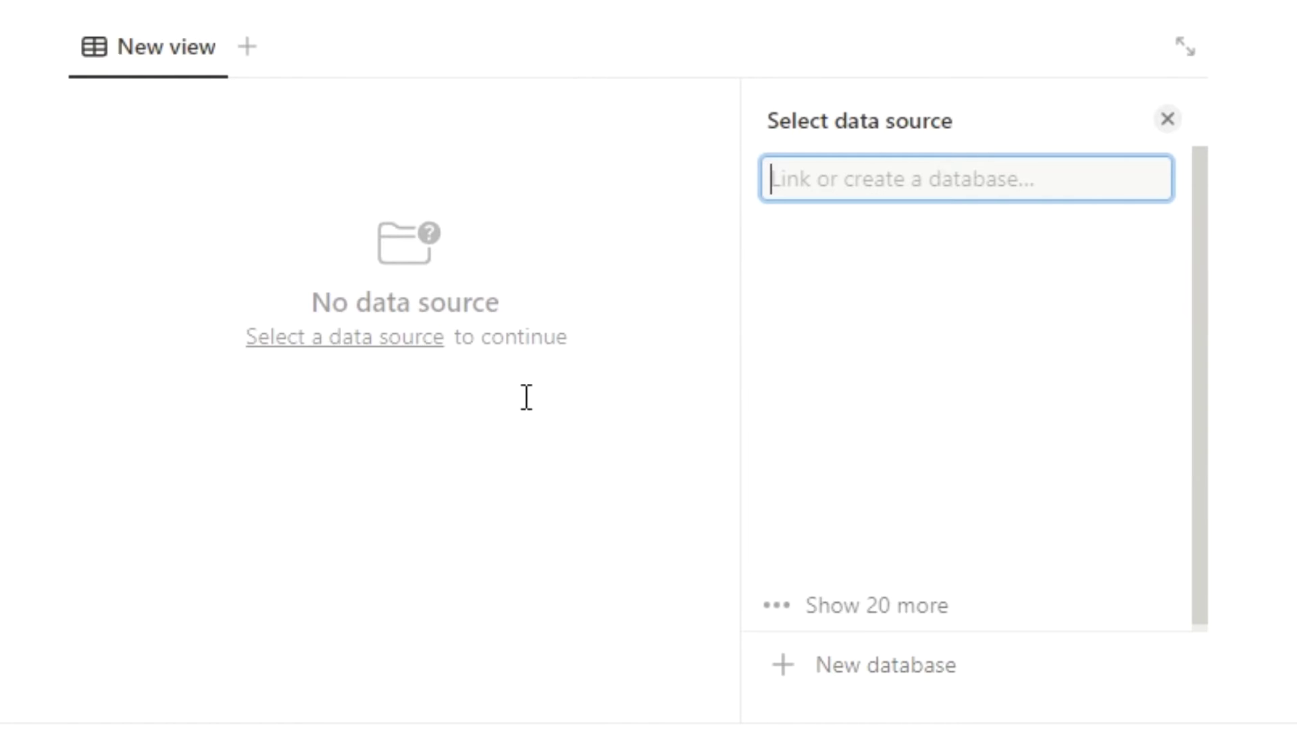
{"action": "left_click", "coordinate": [791, 676]}
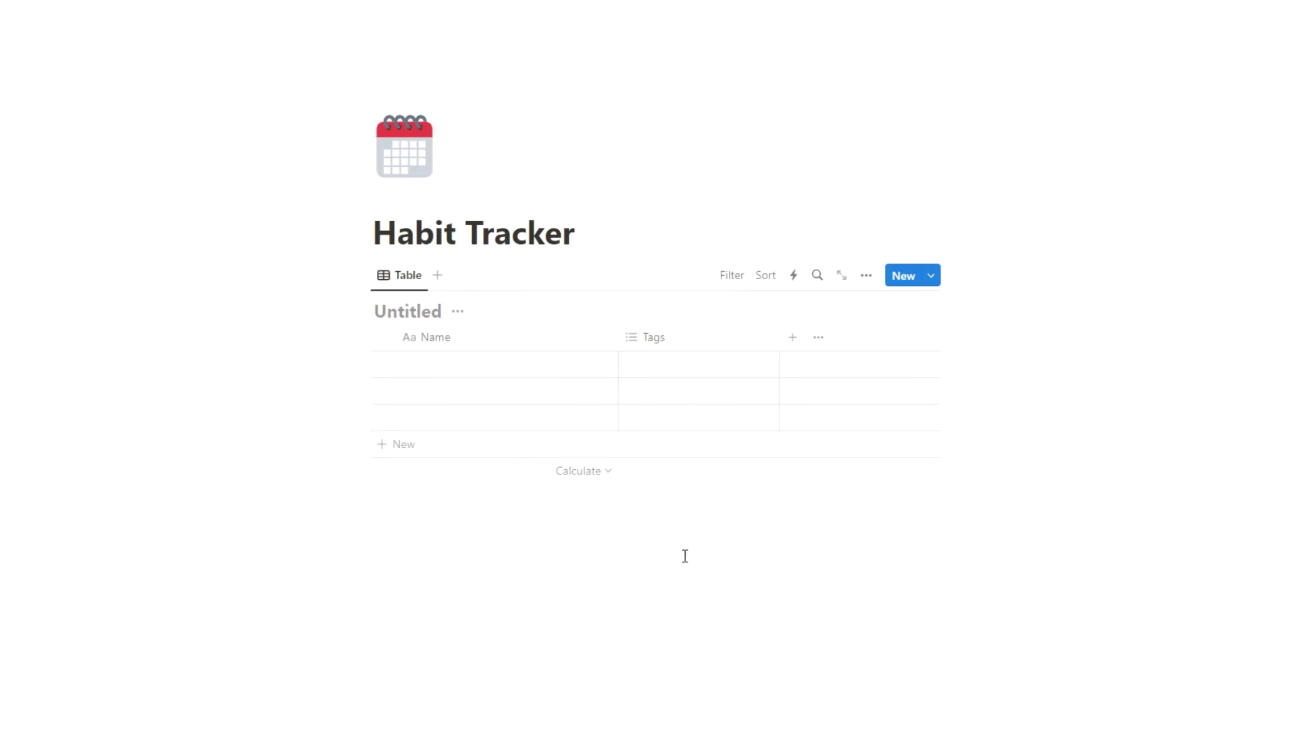
{"action": "type", "text": "Habits"}
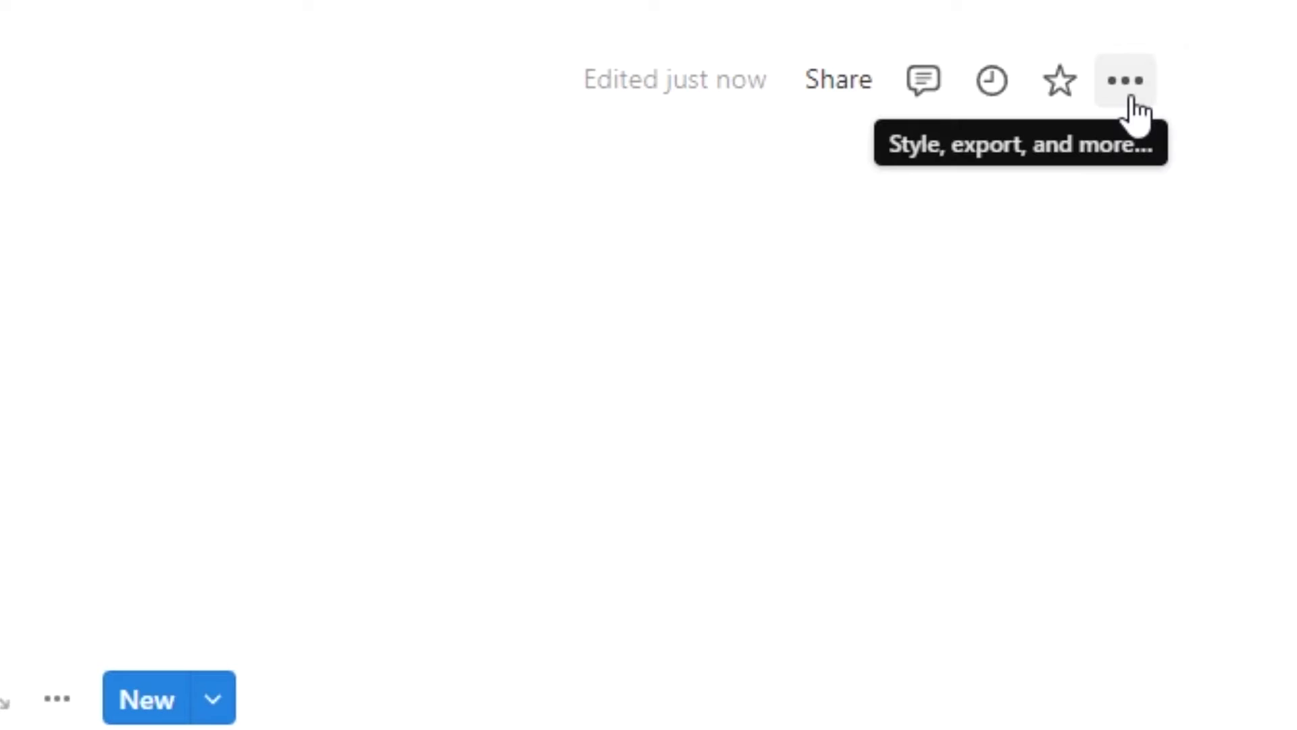
Make the Habit Tracker page full width.
{"action": "left_click", "coordinate": [1129, 100]}
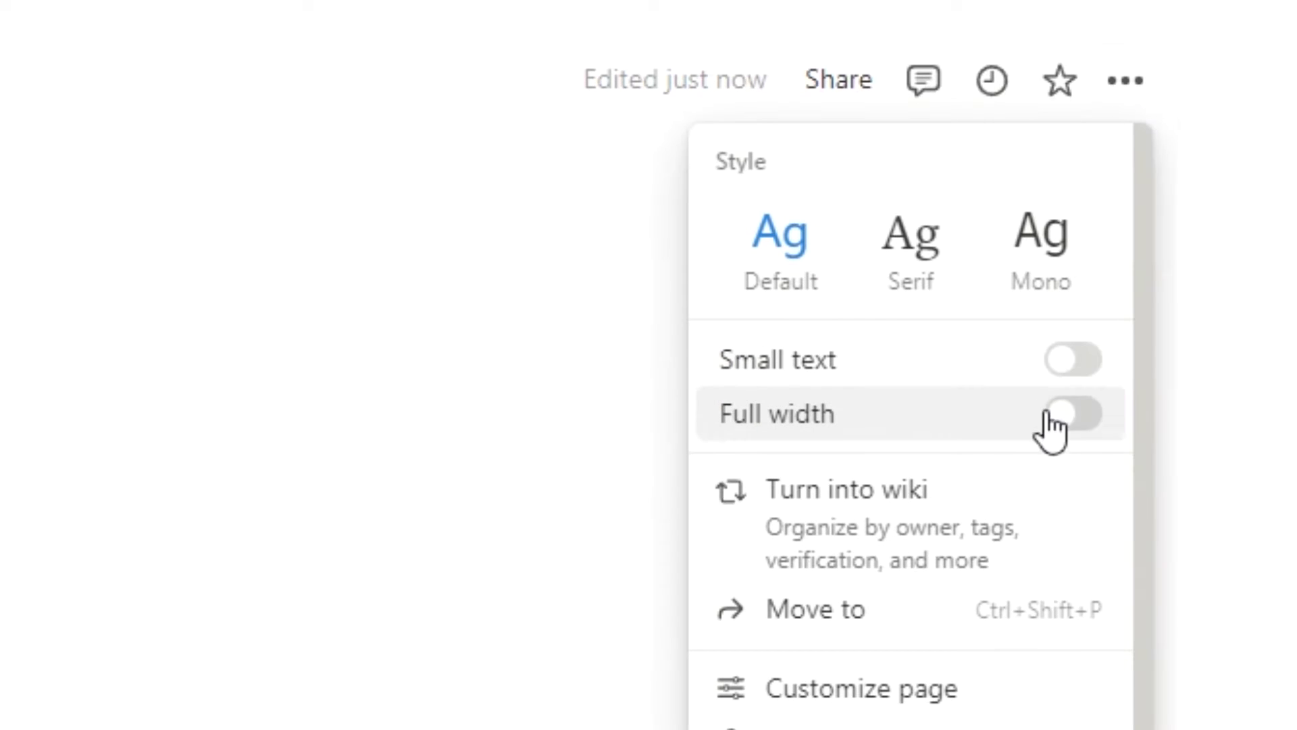
{"action": "left_click", "coordinate": [1073, 415]}
{"action": "left_click", "coordinate": [736, 530]}
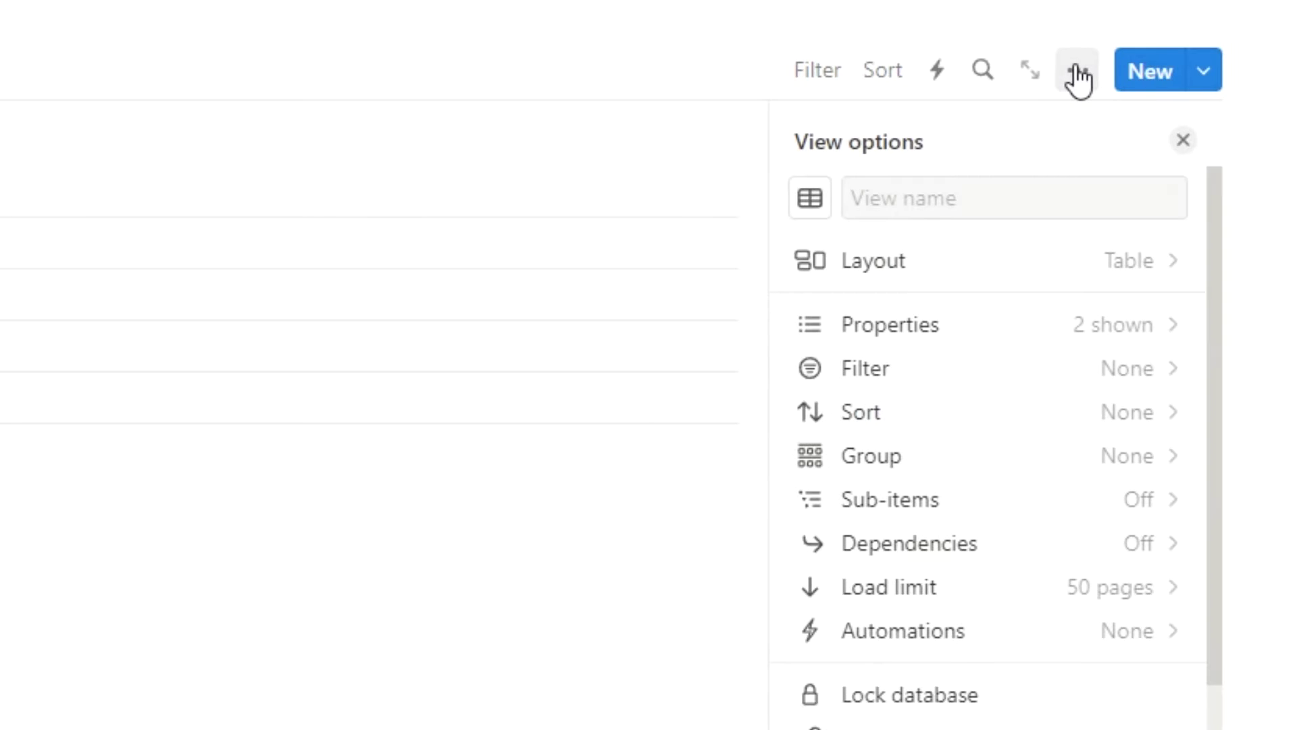
Switch the Habits view layout from Table to Calendar.
{"action": "left_click", "coordinate": [983, 262]}
{"action": "left_click", "coordinate": [865, 323]}
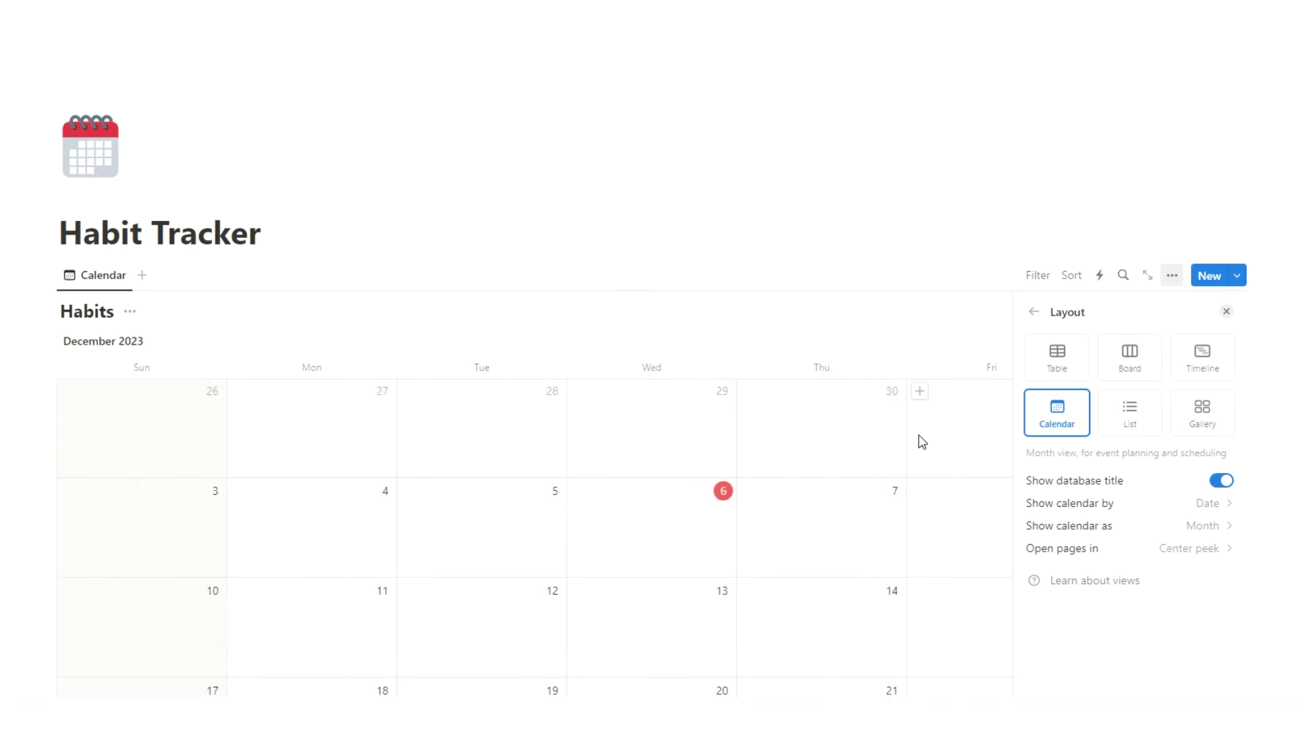
{"action": "left_click", "coordinate": [869, 454]}
{"action": "scroll", "coordinate": [869, 453], "scroll_direction": "down", "scroll_amount": 4}
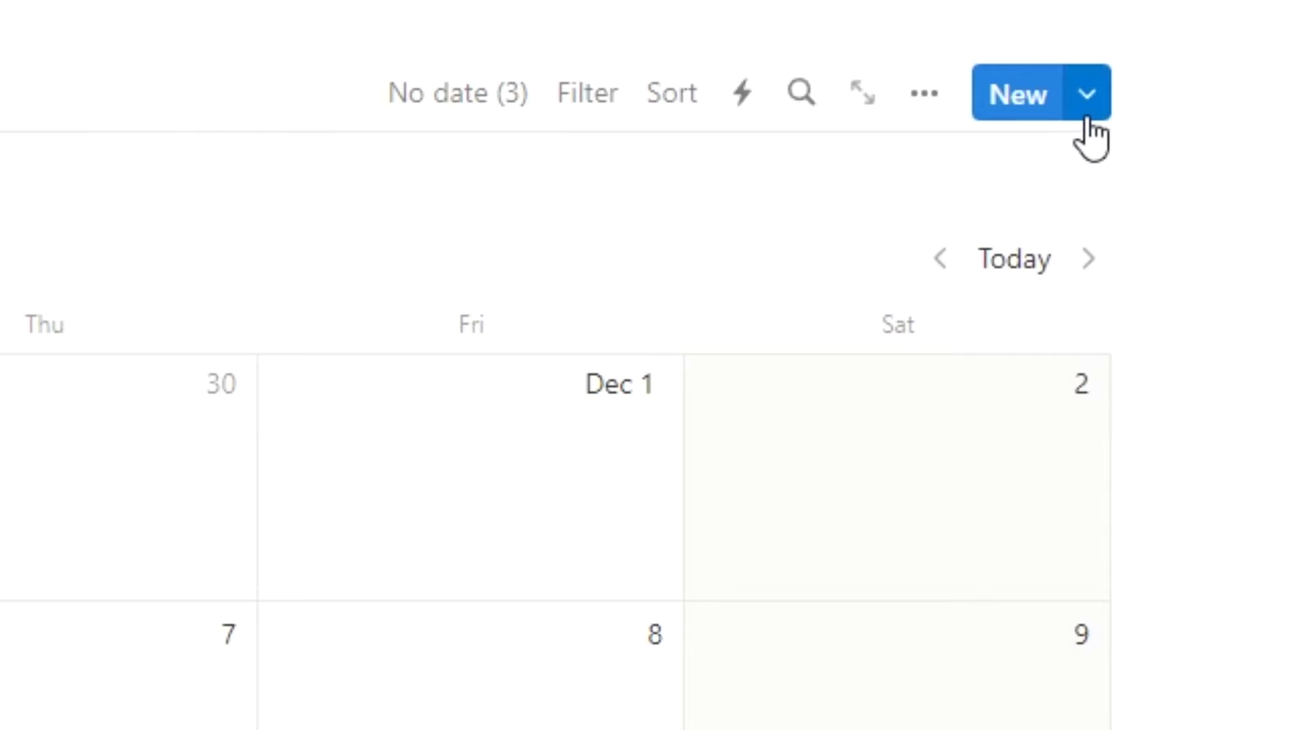
Start a new Habits template and select the How to Create a Good Habit table in the article.
{"action": "left_click", "coordinate": [1086, 120]}
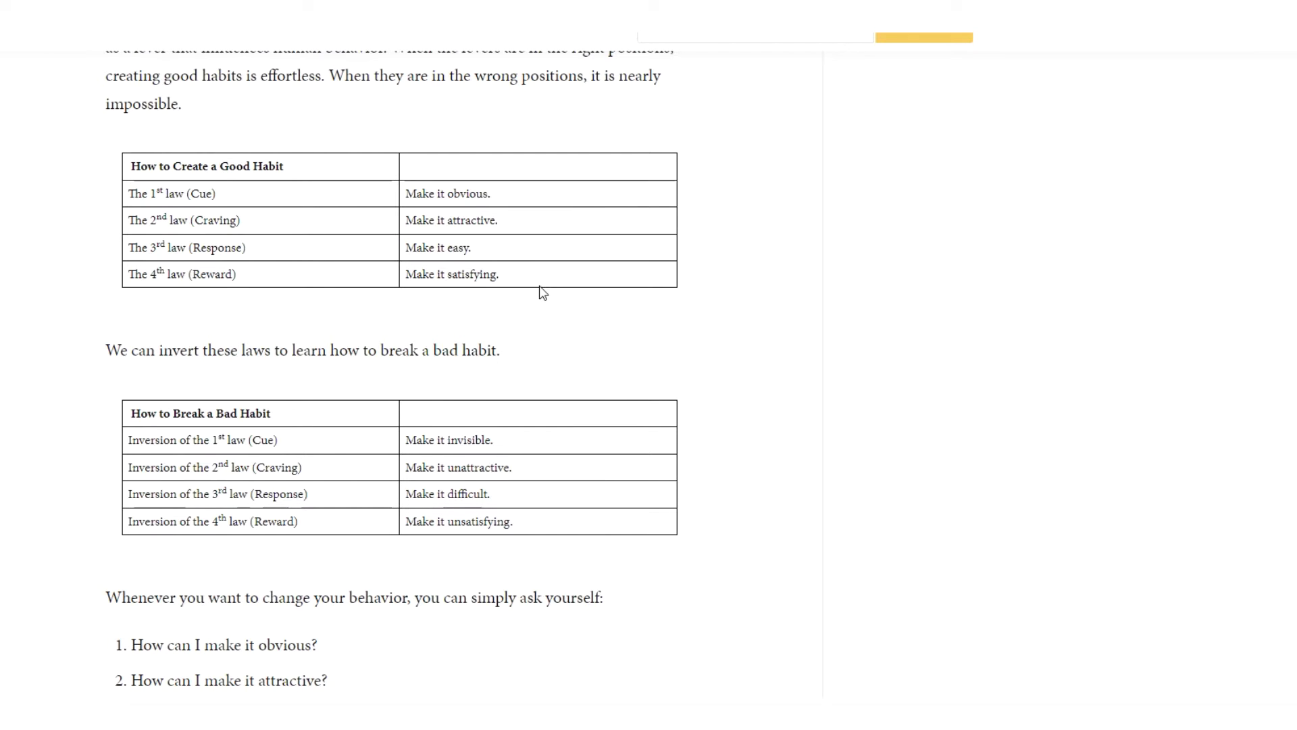
{"action": "left_click_drag", "start_coordinate": [550, 292], "coordinate": [124, 202]}
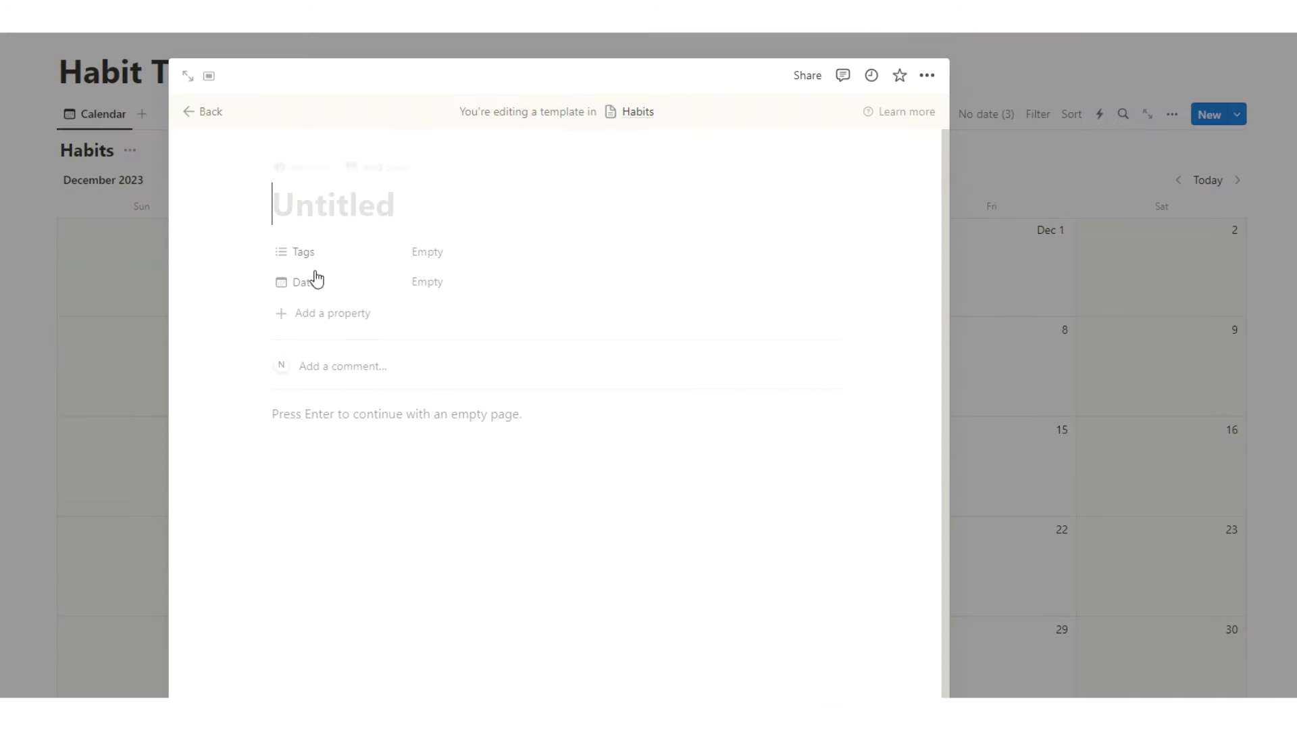
Paste the good-habit table into the template and title it Running.
{"action": "type", "text": "How to Create a Good Habit\t The 1st law (Cue)\tMake it obvious. The 2nd law (Craving)\tMake it attractive. The 3rd law (Response)\tMake it easy. The 4th law (Reward)\tMake it satisfying."}
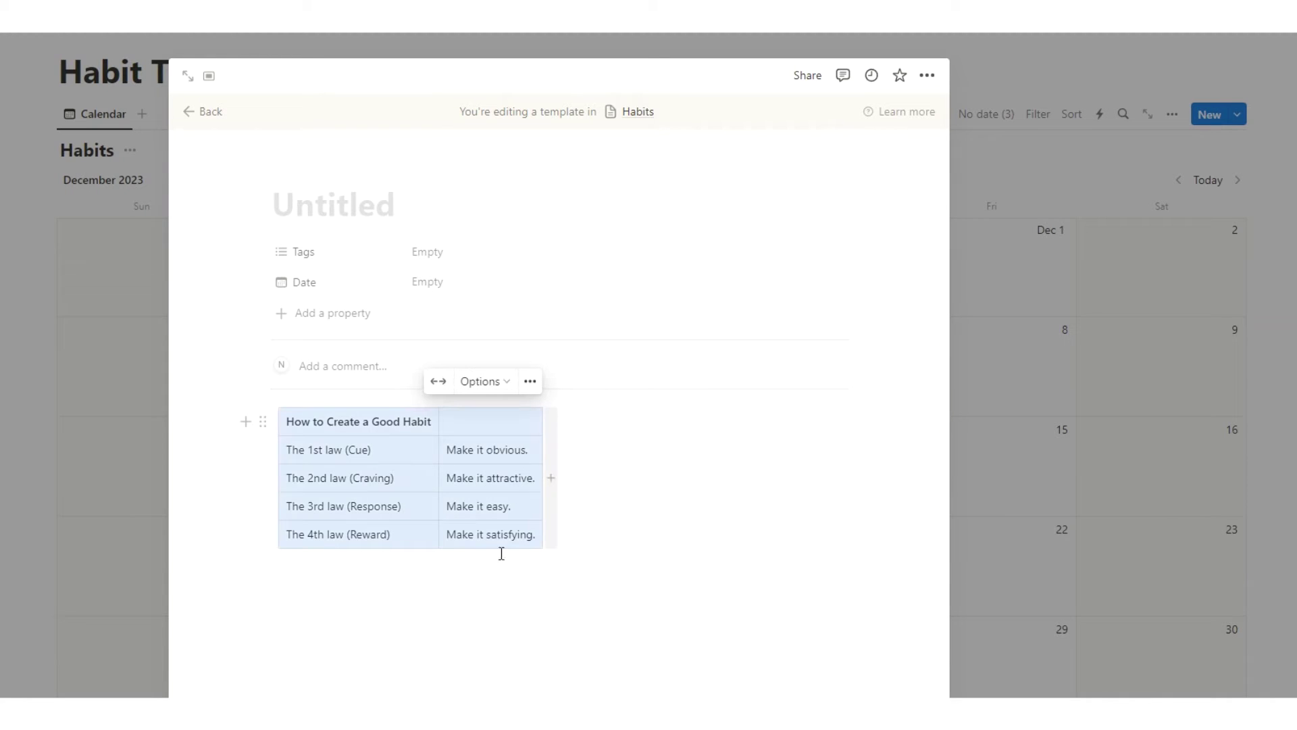
{"action": "left_click", "coordinate": [476, 586]}
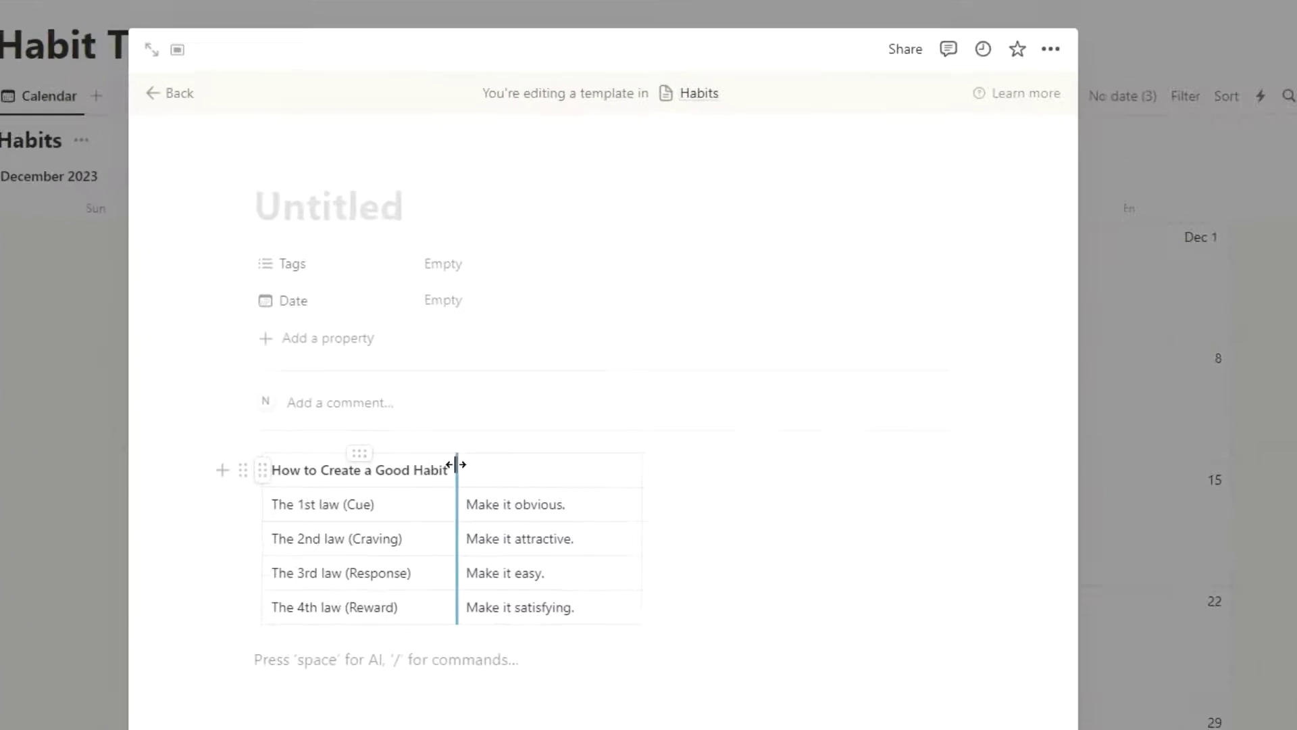
{"action": "type", "text": "Running"}
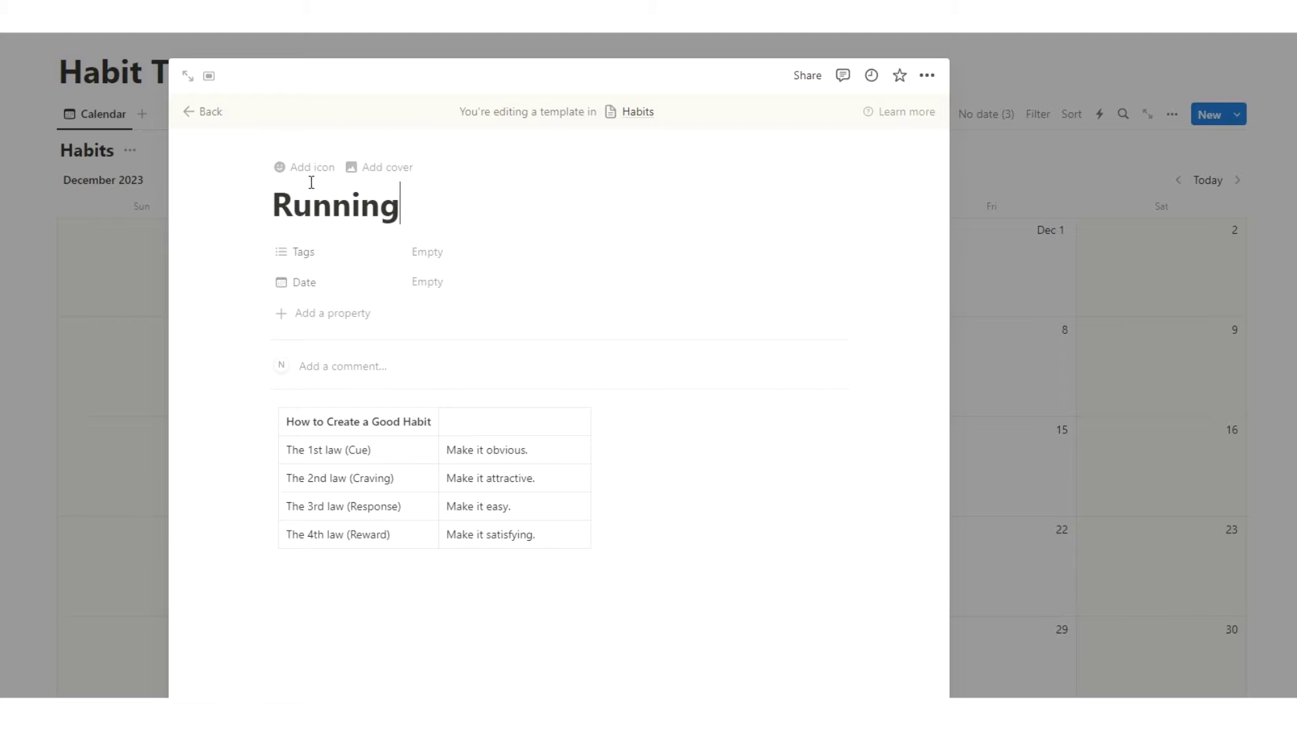
Give the Running template a red sneaker icon.
{"action": "left_click", "coordinate": [260, 145]}
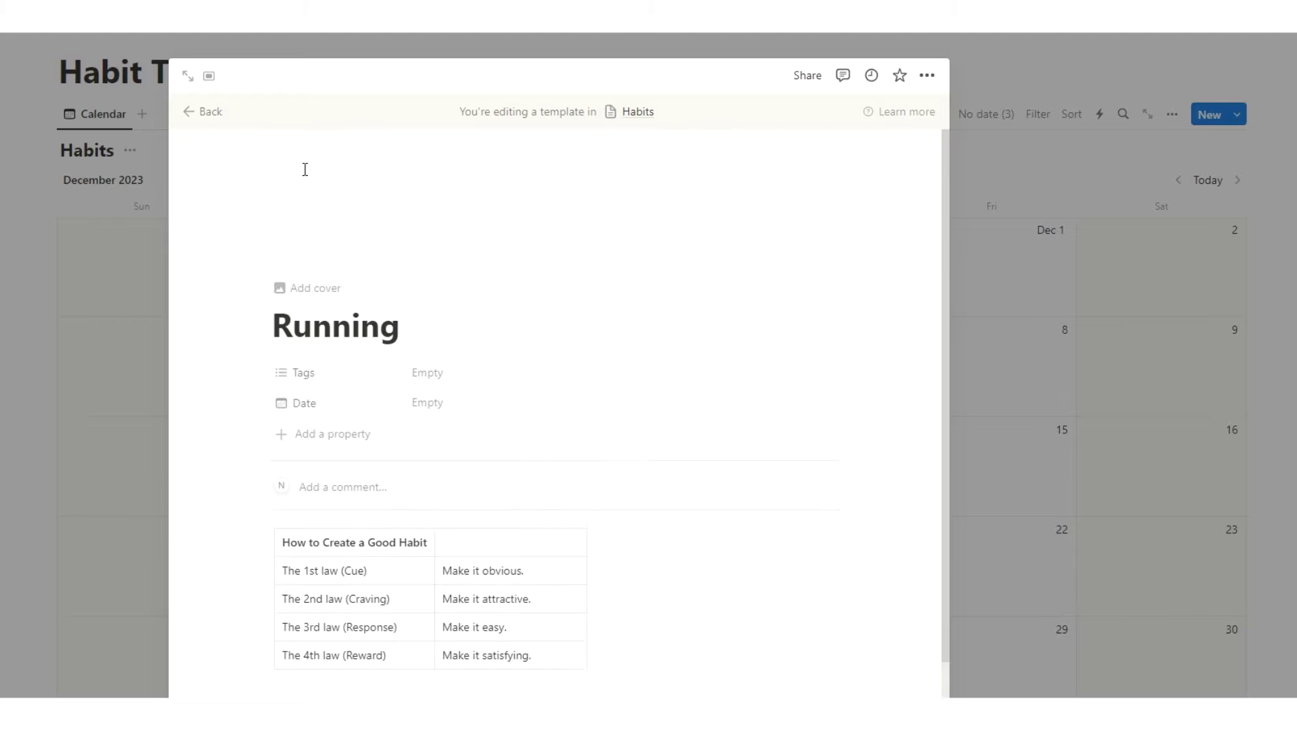
{"action": "left_click", "coordinate": [238, 240]}
{"action": "type", "text": "run"}
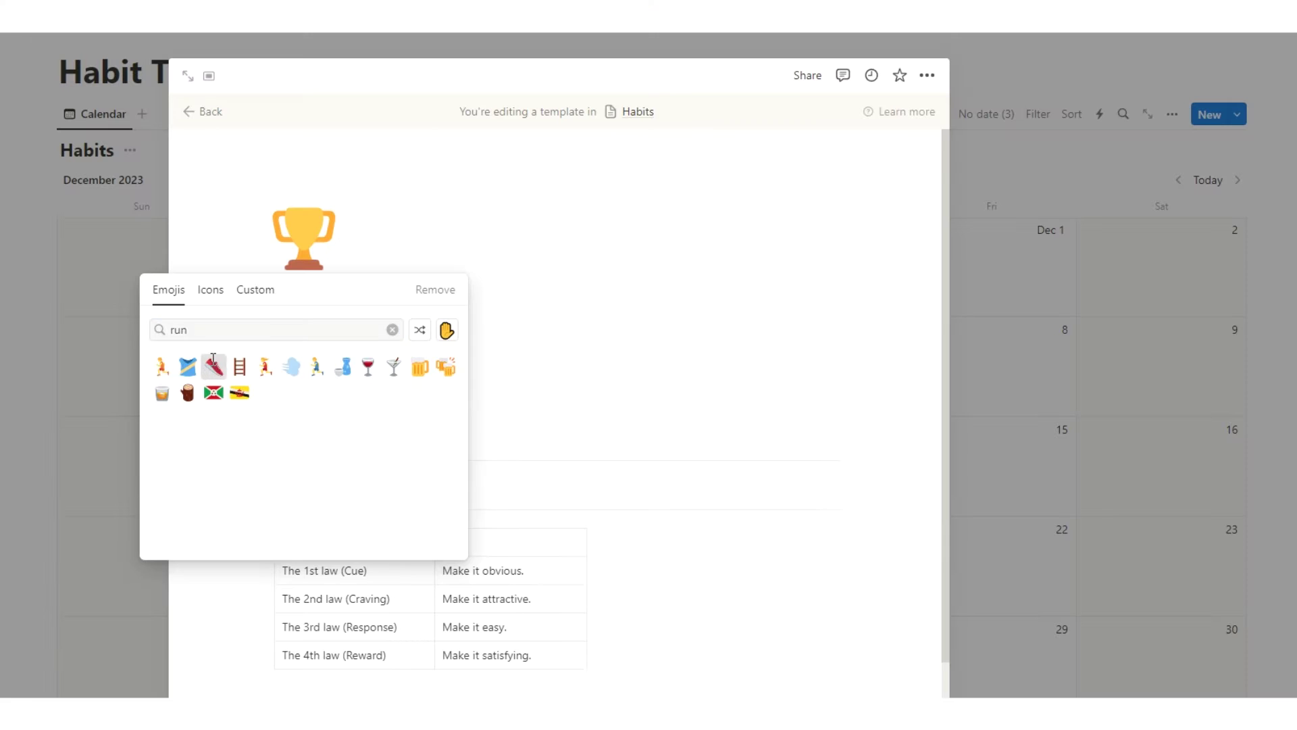
{"action": "left_click", "coordinate": [409, 309]}
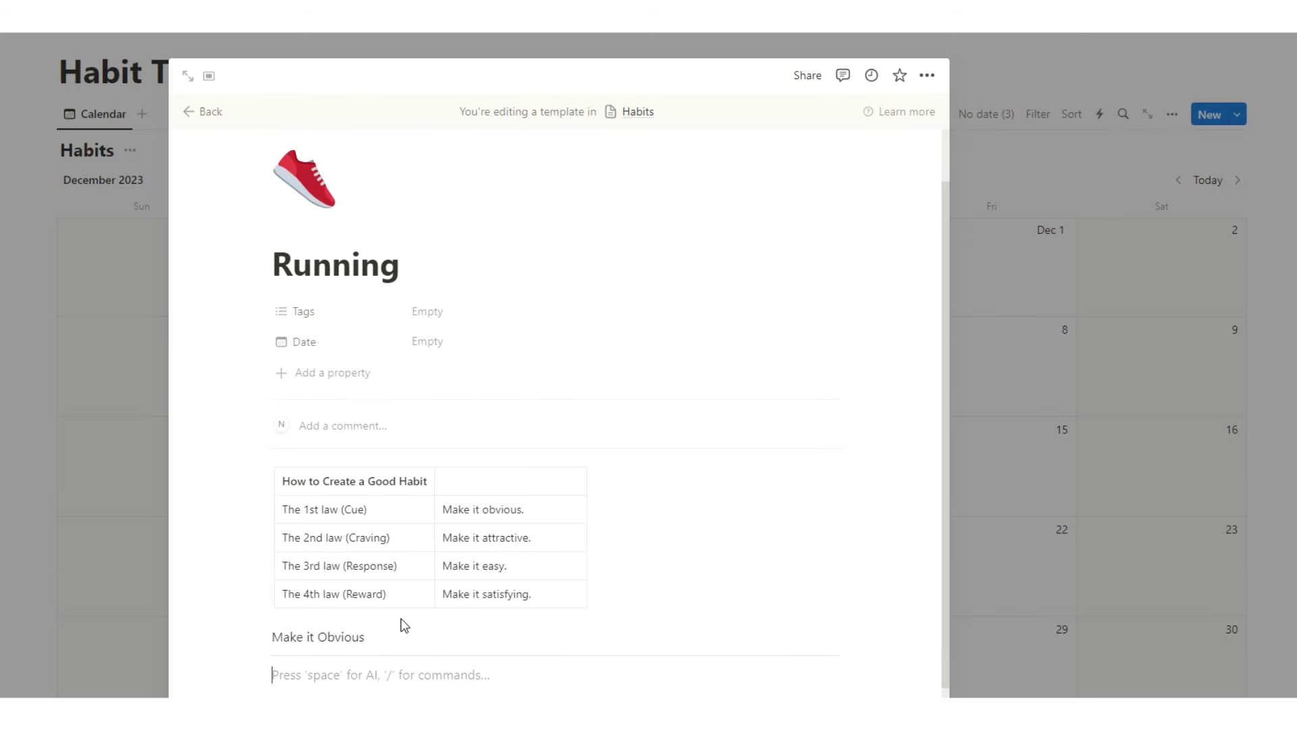
Write a running tip under each law, such as 'put your shoes beside your bed', then select the pasted table.
{"action": "scroll", "coordinate": [538, 574], "scroll_direction": "down", "scroll_amount": 1}
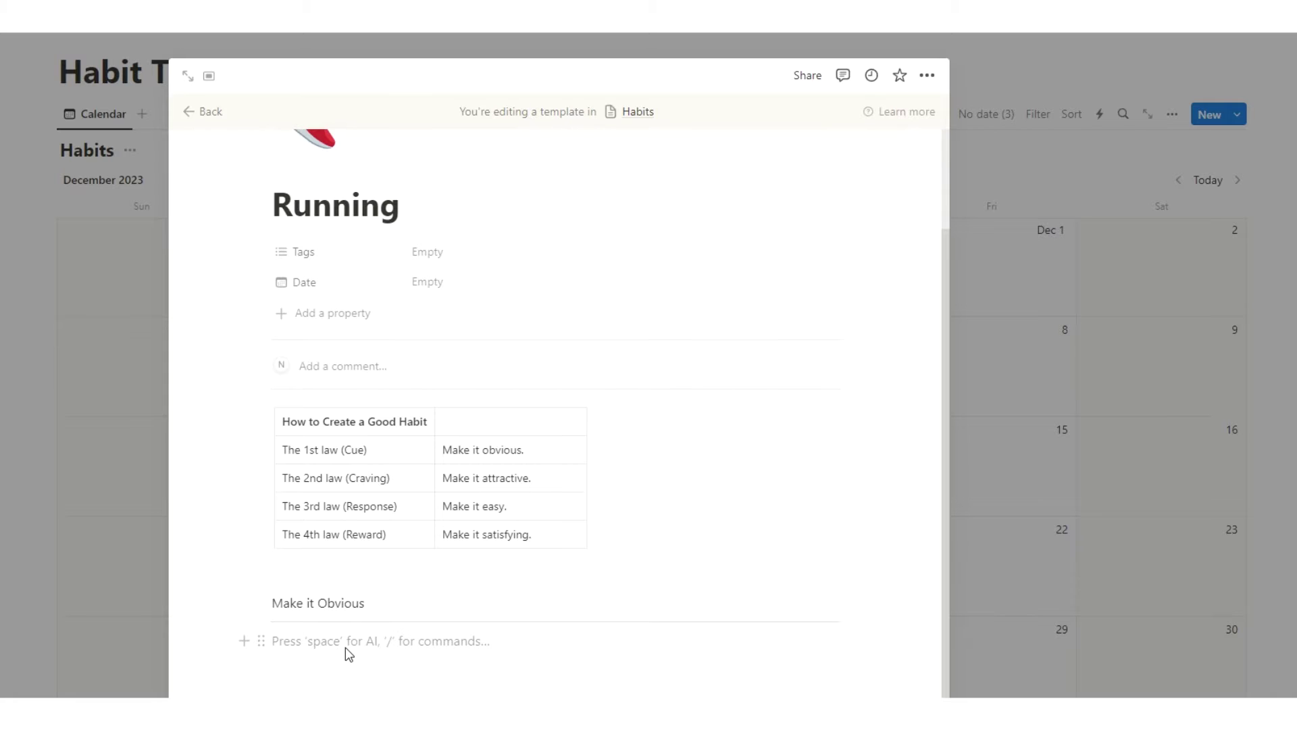
{"action": "type", "text": "put your shoes beside your bed"}
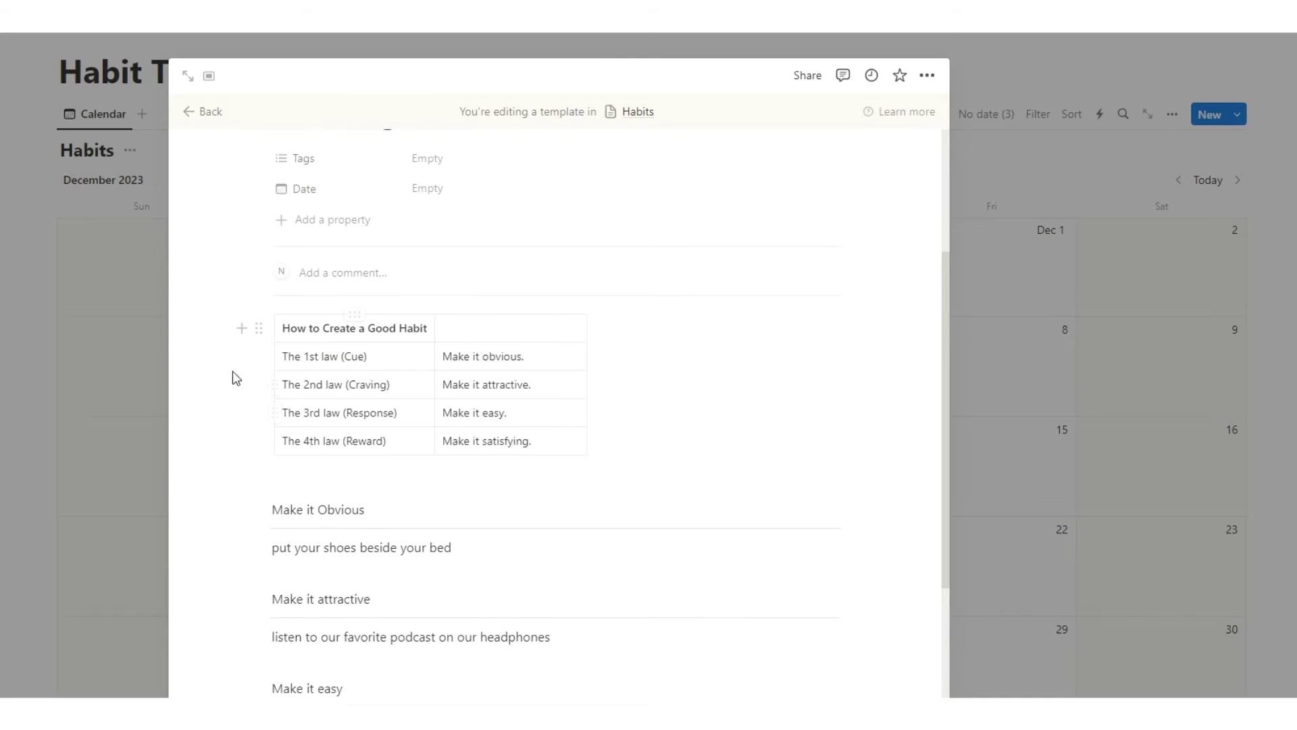
{"action": "left_click_drag", "start_coordinate": [236, 378], "coordinate": [405, 428]}
Delete the pasted table block and clear the text selection.
{"action": "key", "text": "BackSpace"}
{"action": "triple_click", "coordinate": [323, 588]}
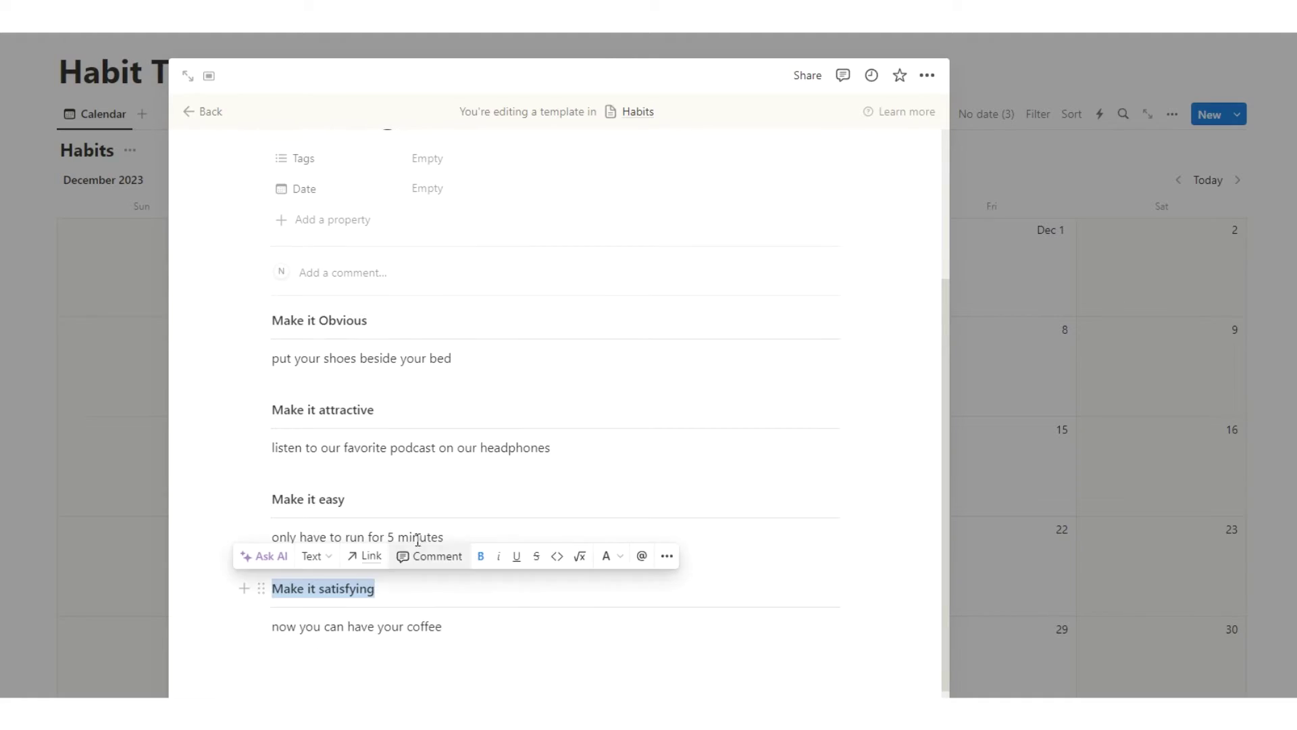
{"action": "left_click", "coordinate": [423, 506]}
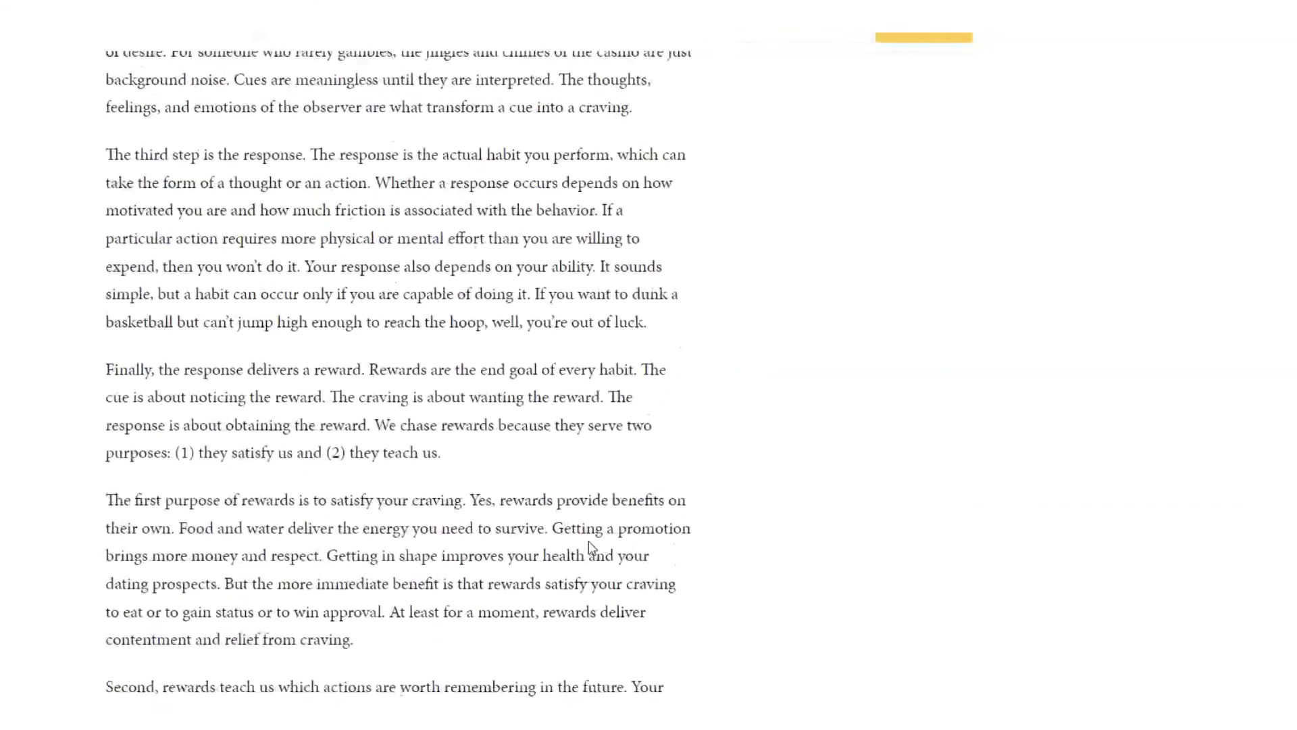
{"action": "scroll", "coordinate": [588, 541], "scroll_direction": "up", "scroll_amount": 20}
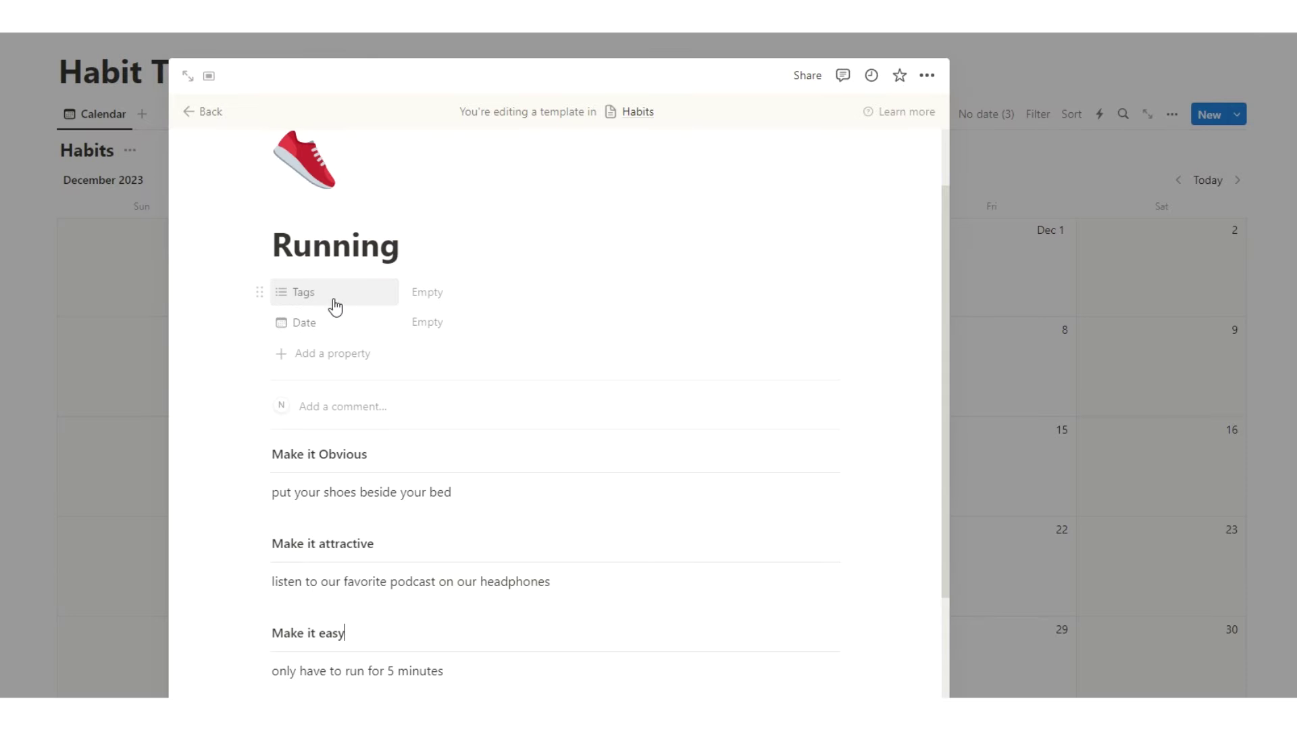
Add a Checkbox property named Done to the Running template.
{"action": "left_click", "coordinate": [338, 355]}
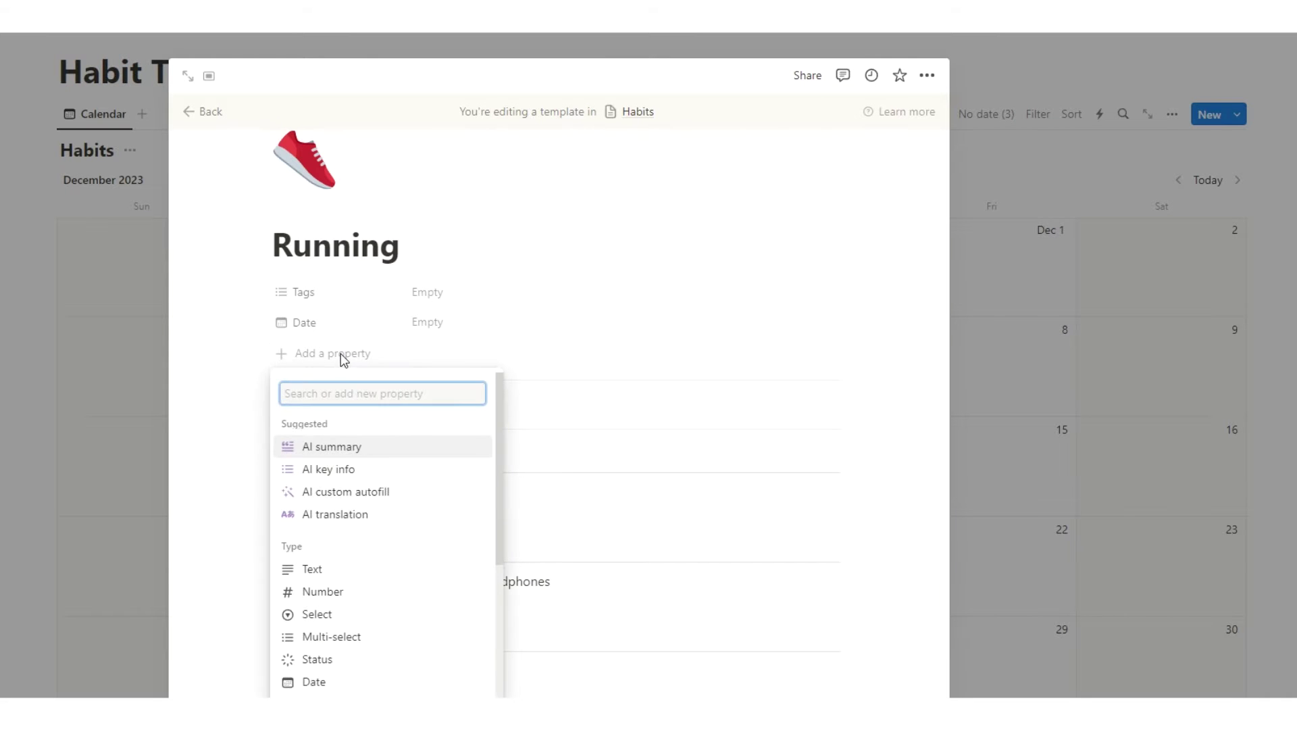
{"action": "scroll", "coordinate": [351, 466], "scroll_direction": "down", "scroll_amount": 2}
{"action": "scroll", "coordinate": [364, 499], "scroll_direction": "down", "scroll_amount": 2}
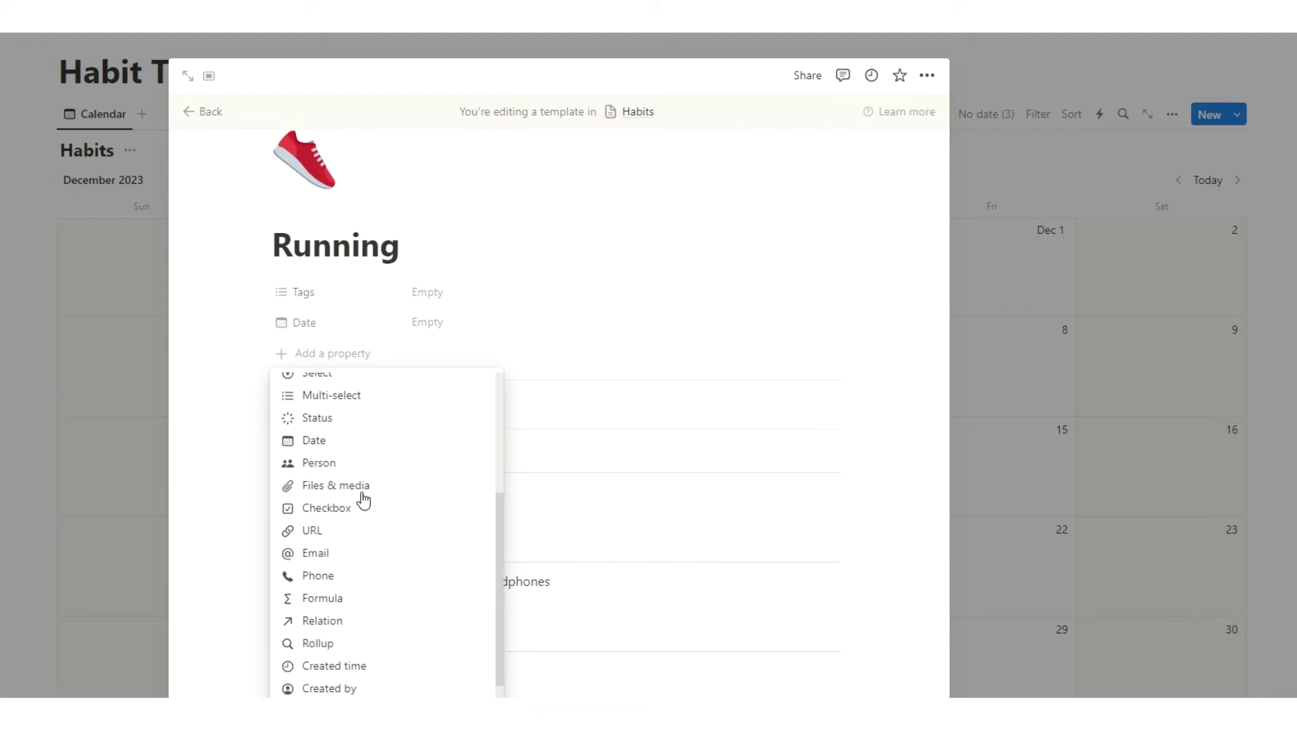
{"action": "left_click", "coordinate": [339, 358]}
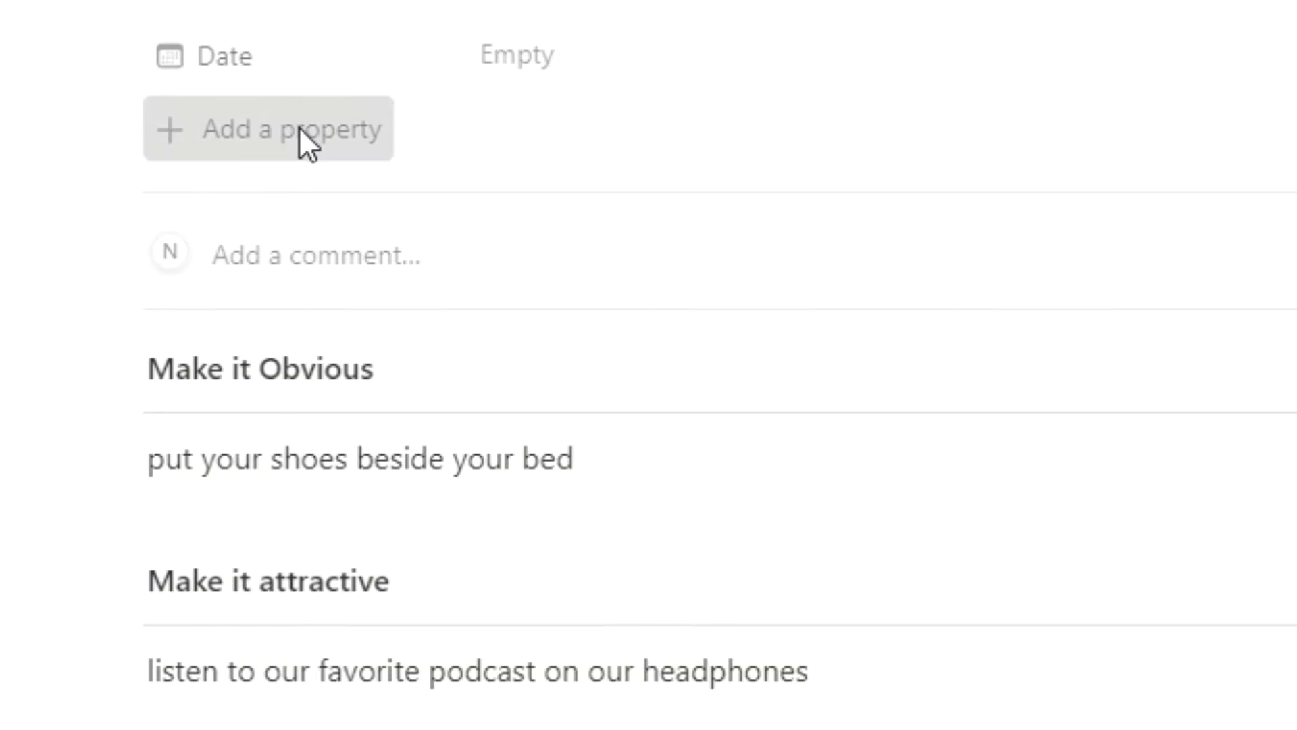
{"action": "left_click", "coordinate": [299, 138]}
{"action": "scroll", "coordinate": [327, 223], "scroll_direction": "down", "scroll_amount": 3}
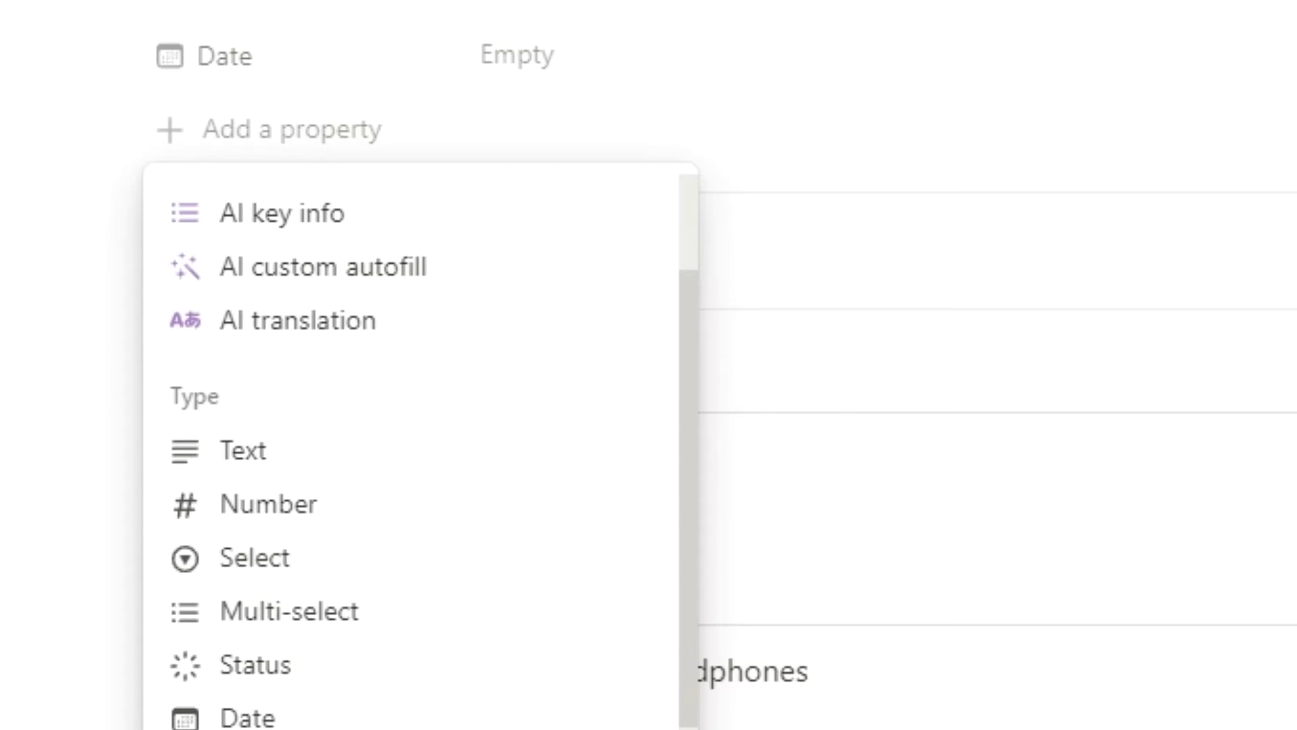
{"action": "scroll", "coordinate": [376, 327], "scroll_direction": "down", "scroll_amount": 5}
{"action": "left_click", "coordinate": [489, 331]}
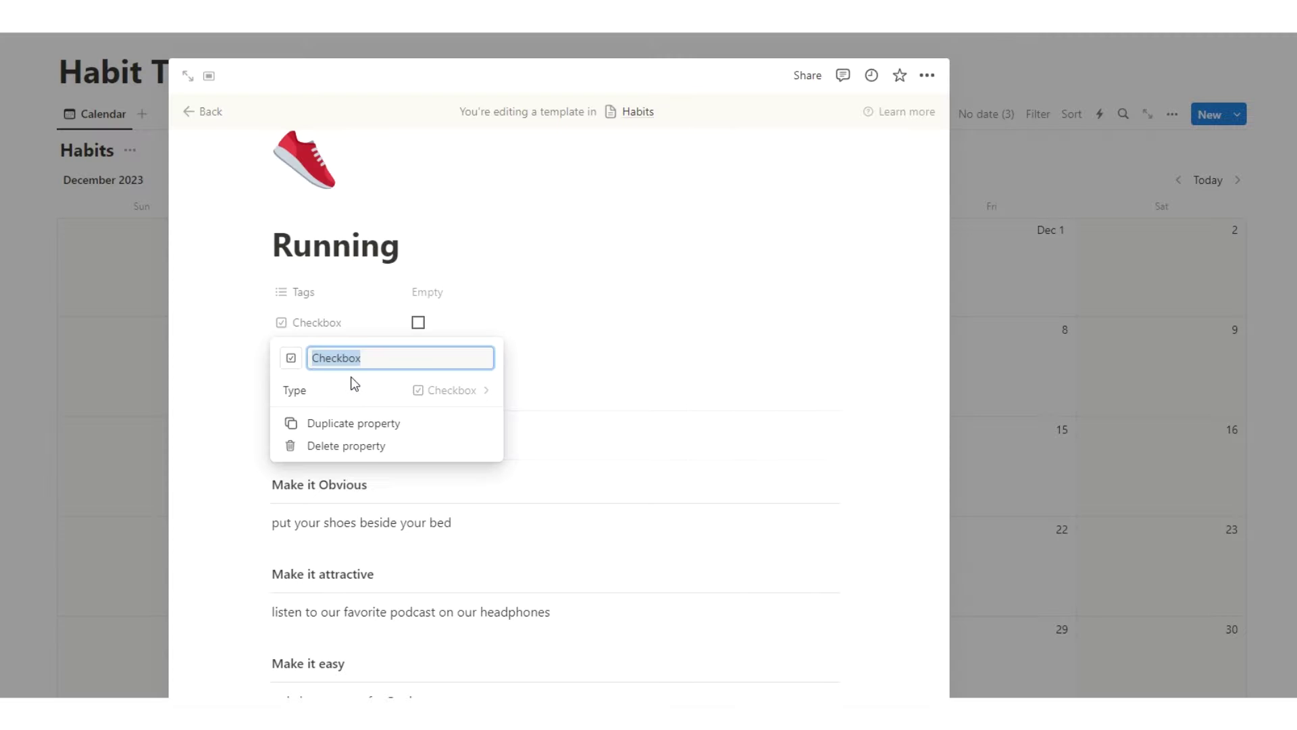
{"action": "type", "text": "Done"}
{"action": "key", "text": "Return"}
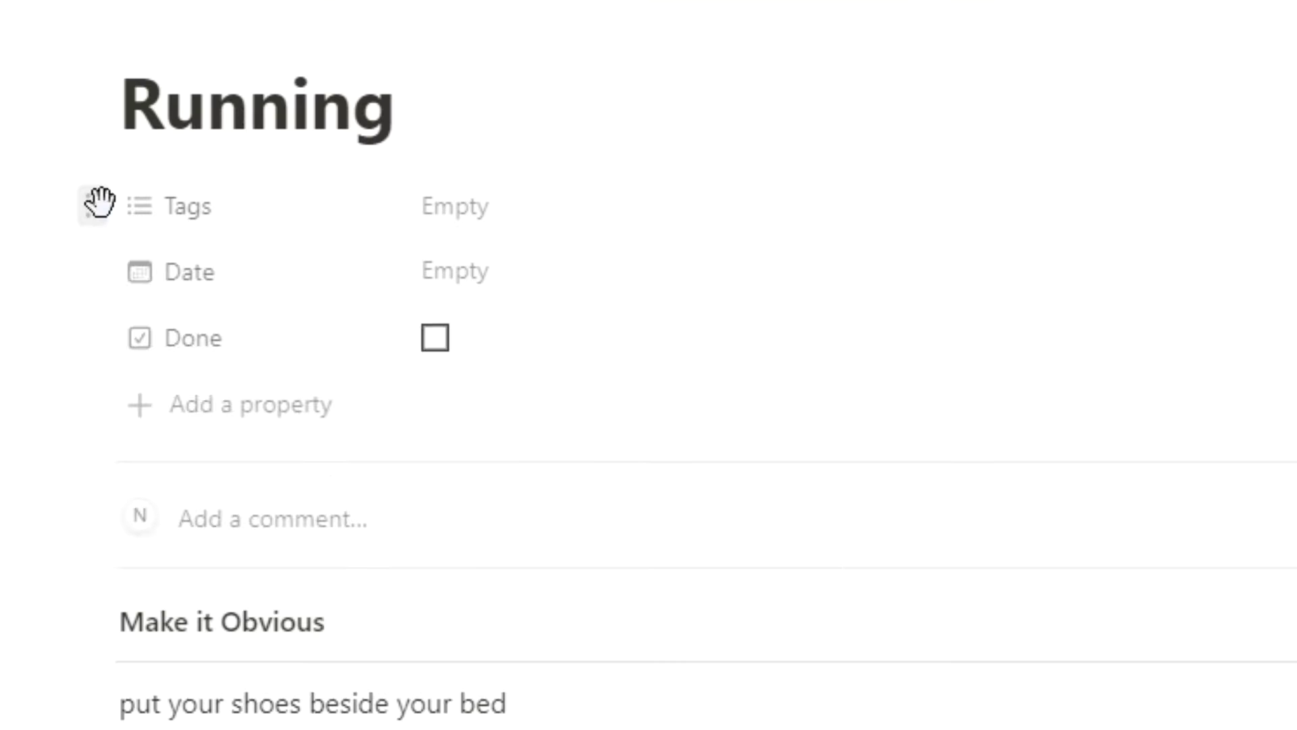
Delete the Tags property and return to the Habits calendar.
{"action": "left_click", "coordinate": [263, 291]}
{"action": "left_click", "coordinate": [233, 488]}
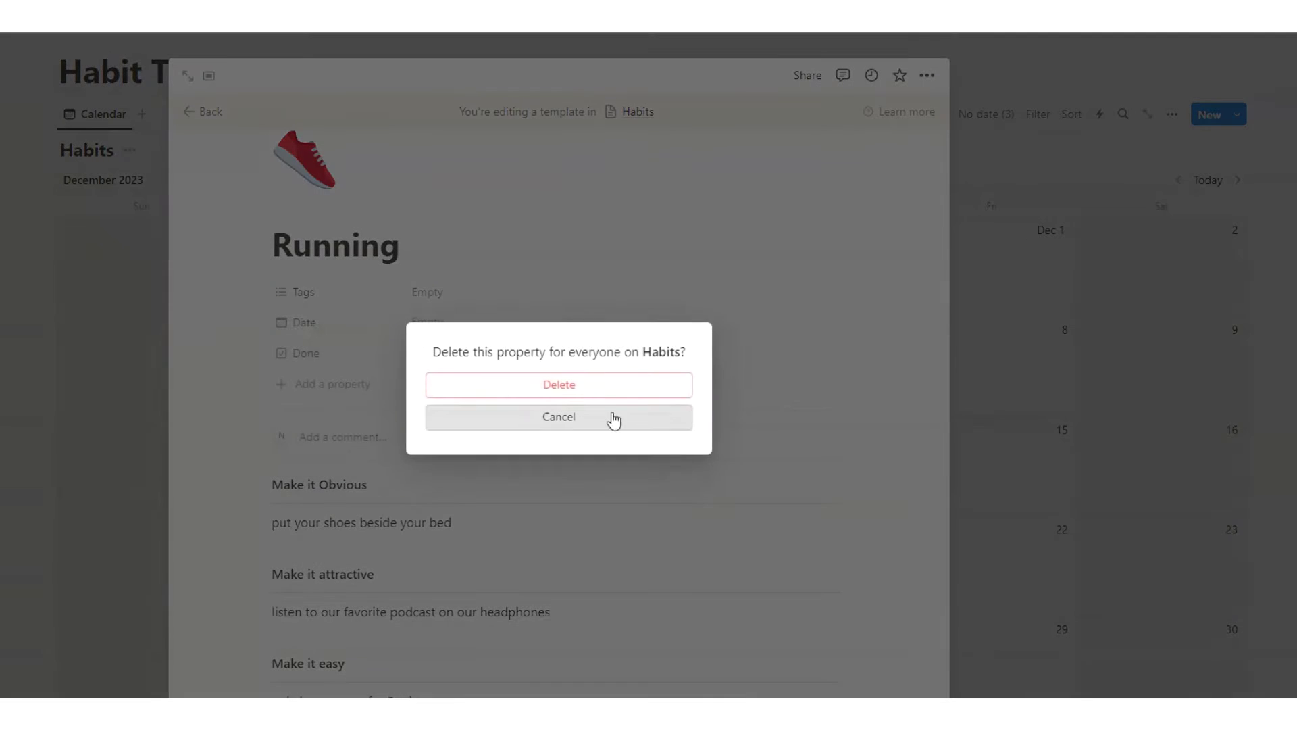
{"action": "left_click", "coordinate": [558, 382]}
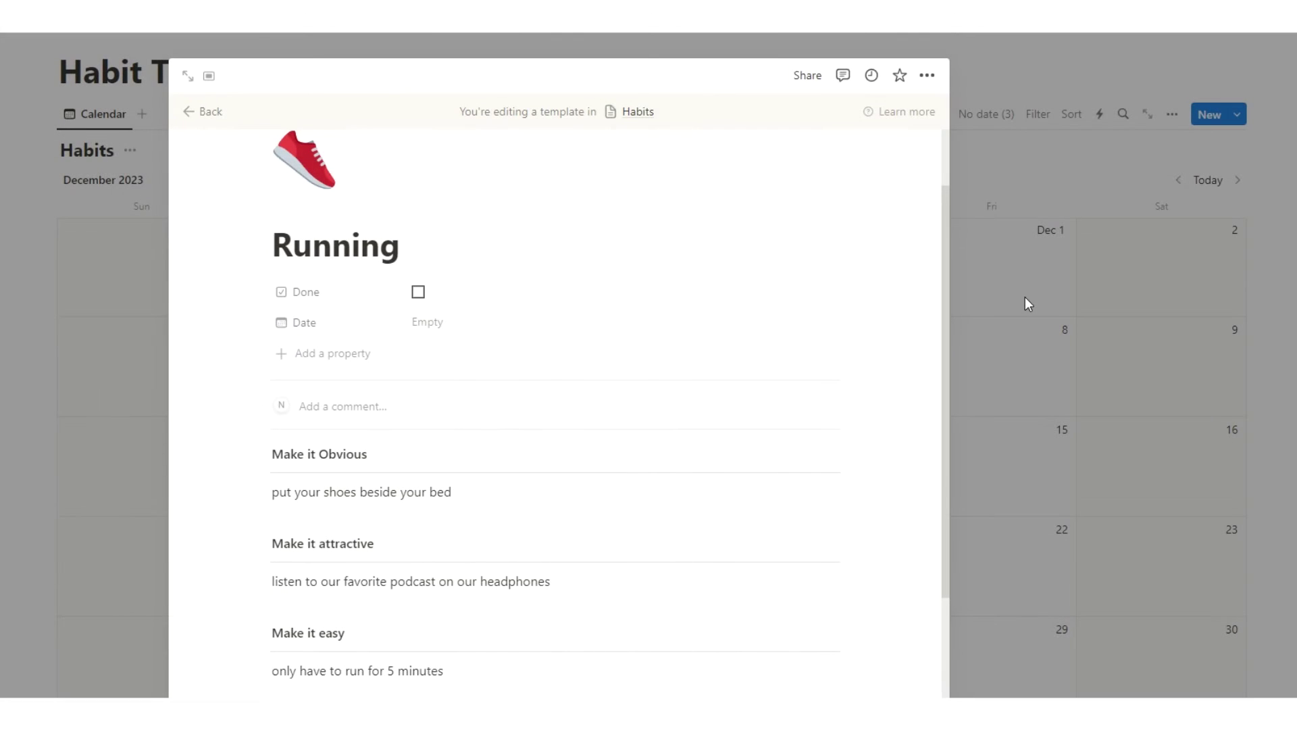
{"action": "left_click", "coordinate": [1024, 297]}
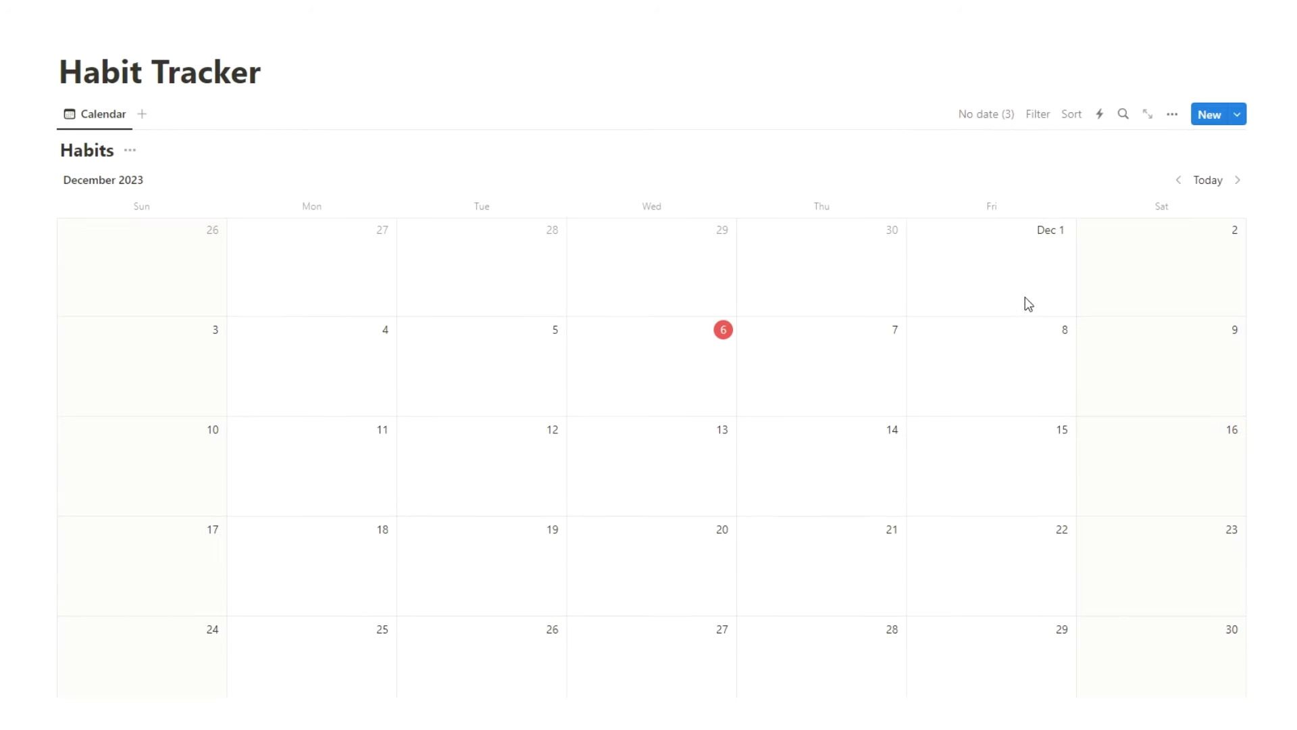
Add a Running entry on December 6 using the Running template.
{"action": "left_click", "coordinate": [581, 337]}
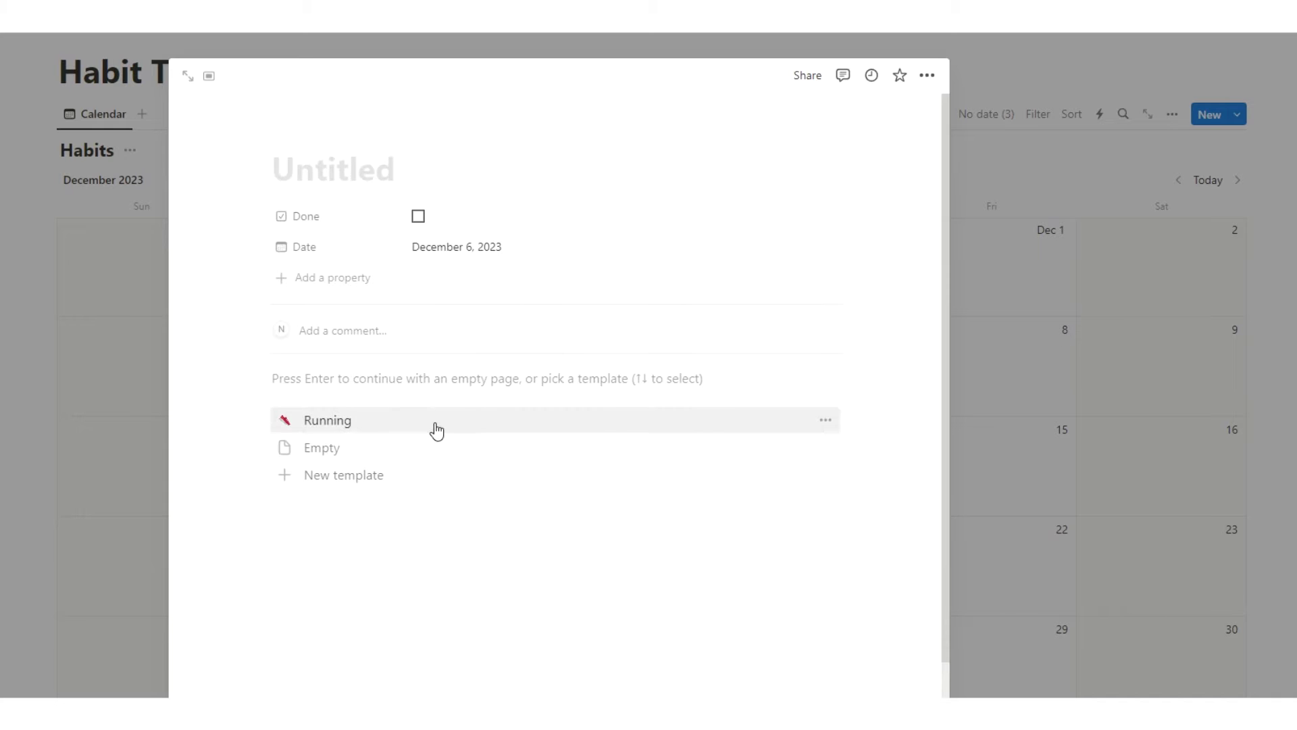
{"action": "left_click", "coordinate": [434, 422]}
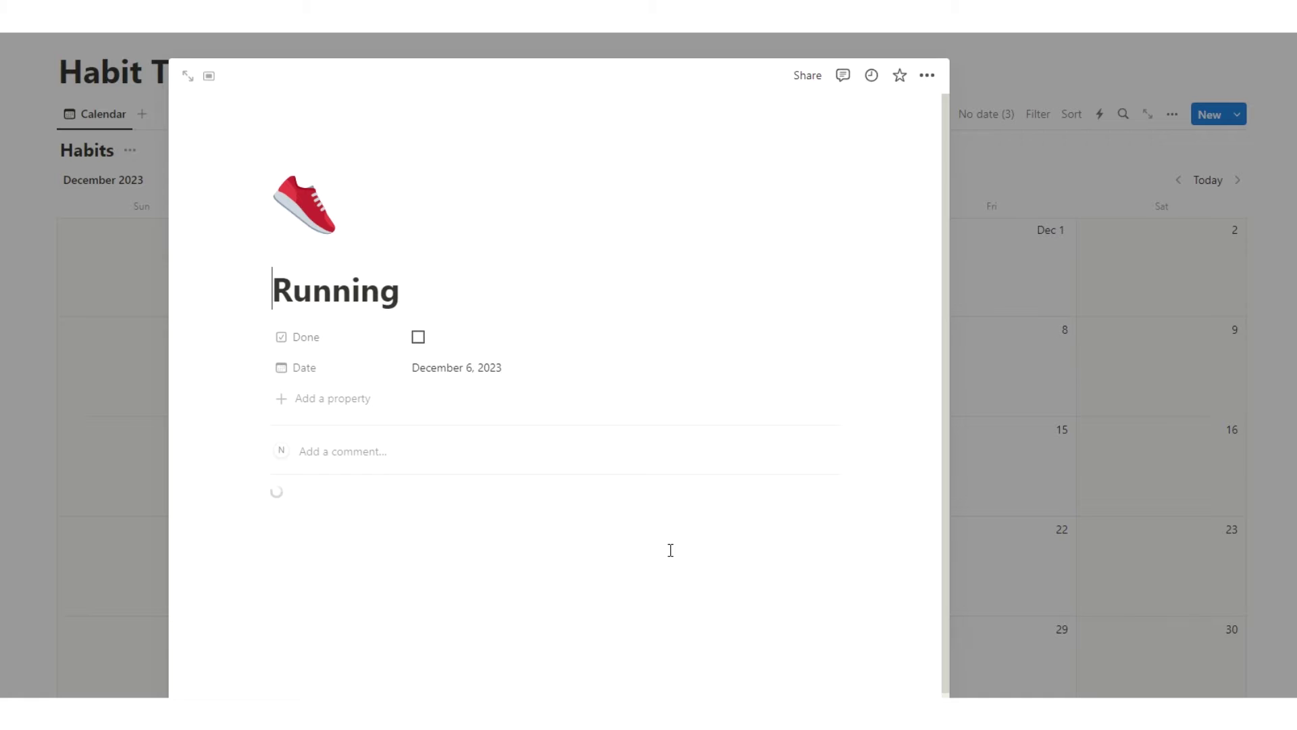
{"action": "scroll", "coordinate": [859, 510], "scroll_direction": "down", "scroll_amount": 3}
{"action": "left_click", "coordinate": [1018, 382]}
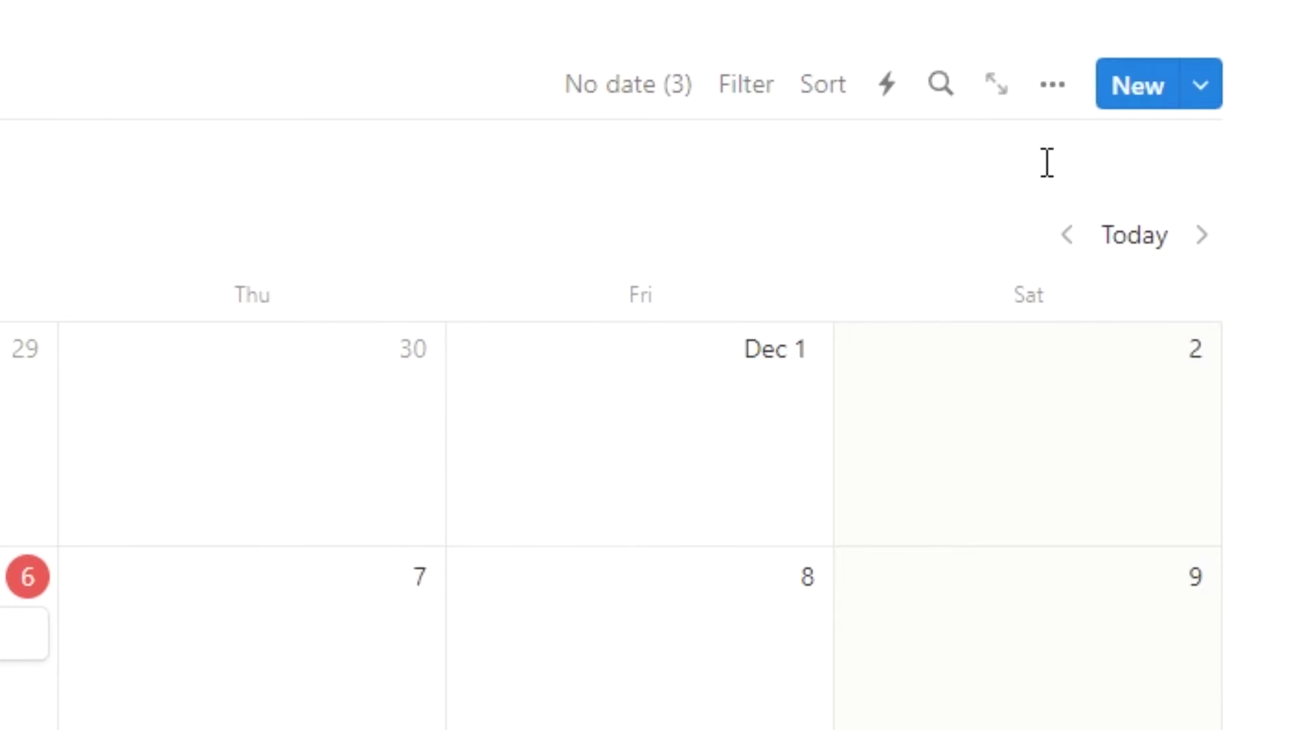
Show the Done property on calendar cards and tick Done for December 6.
{"action": "left_click", "coordinate": [1054, 104]}
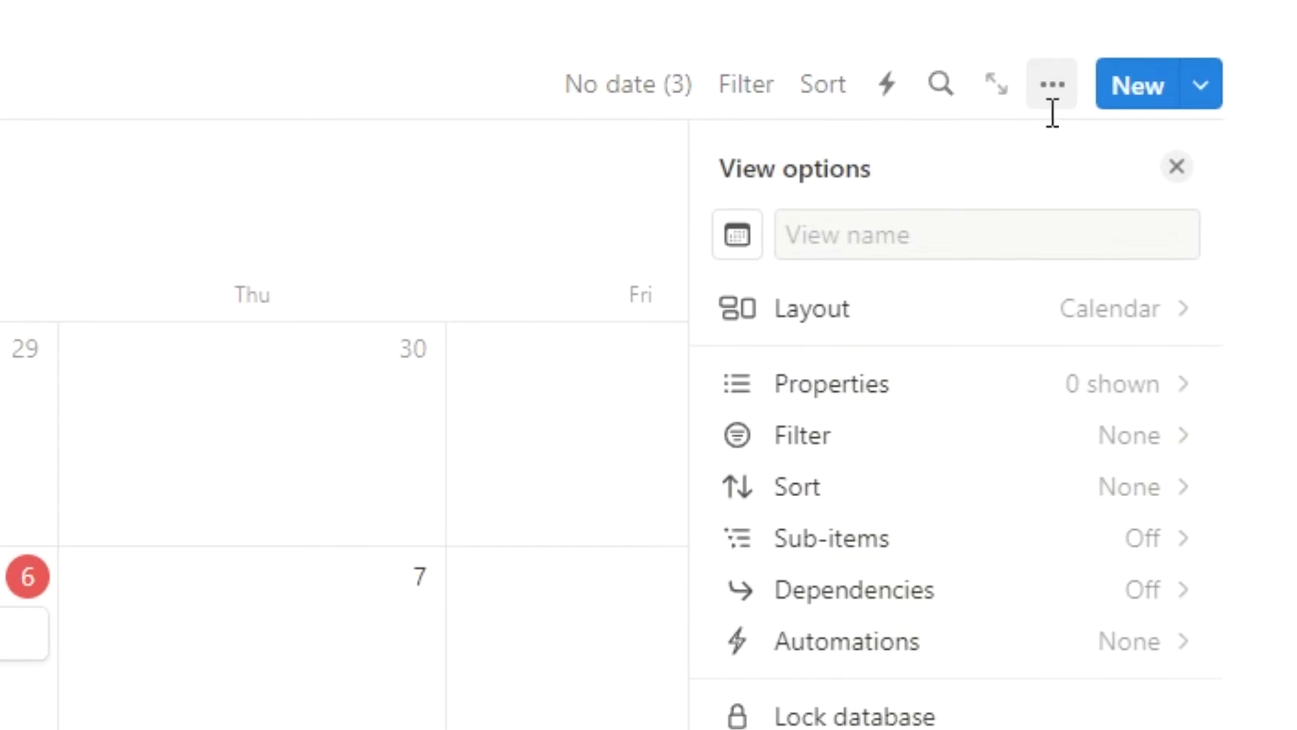
{"action": "left_click", "coordinate": [959, 380]}
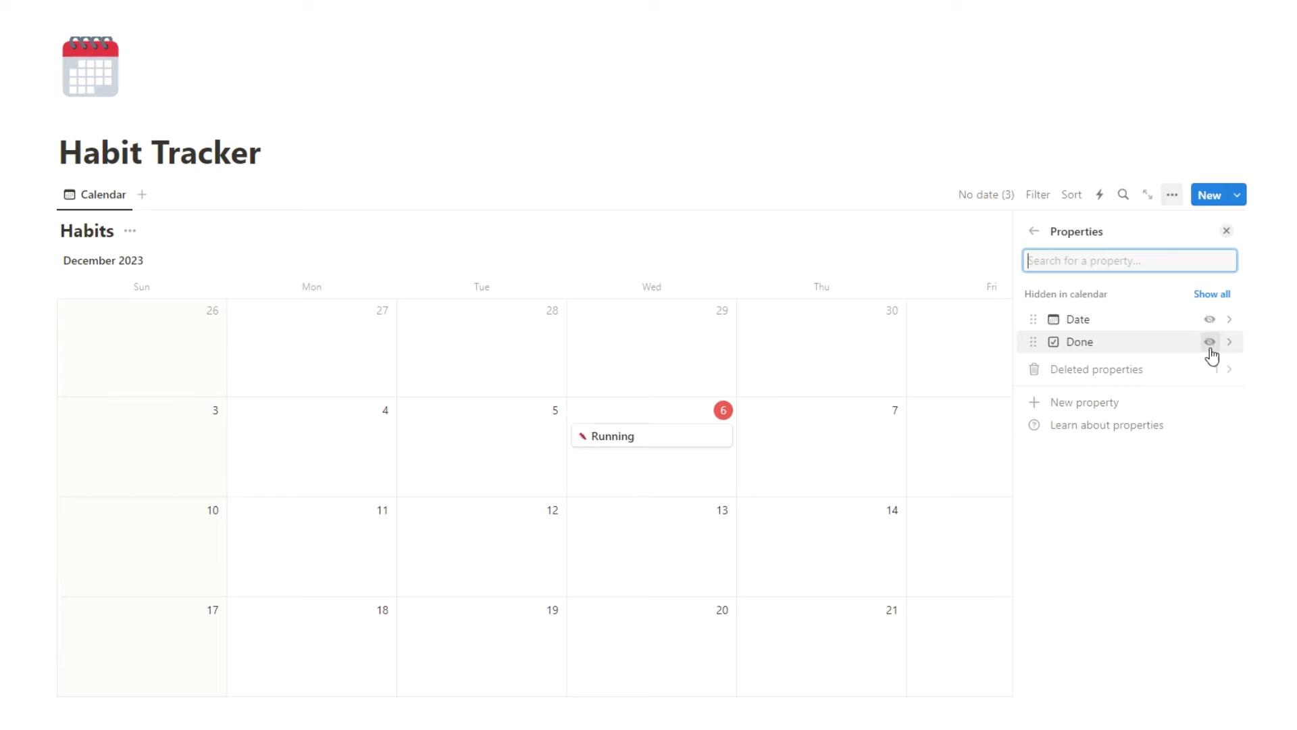
{"action": "left_click", "coordinate": [1210, 341]}
{"action": "left_click", "coordinate": [820, 379]}
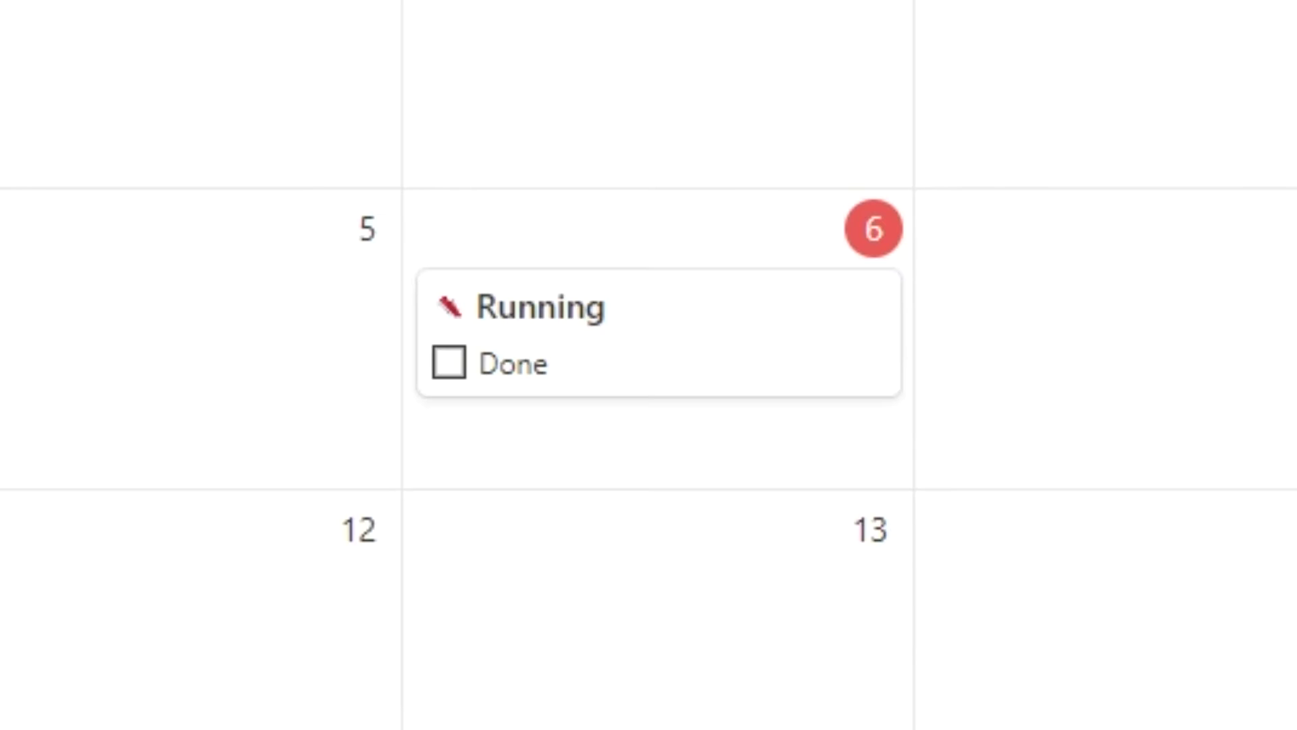
{"action": "left_click", "coordinate": [449, 363]}
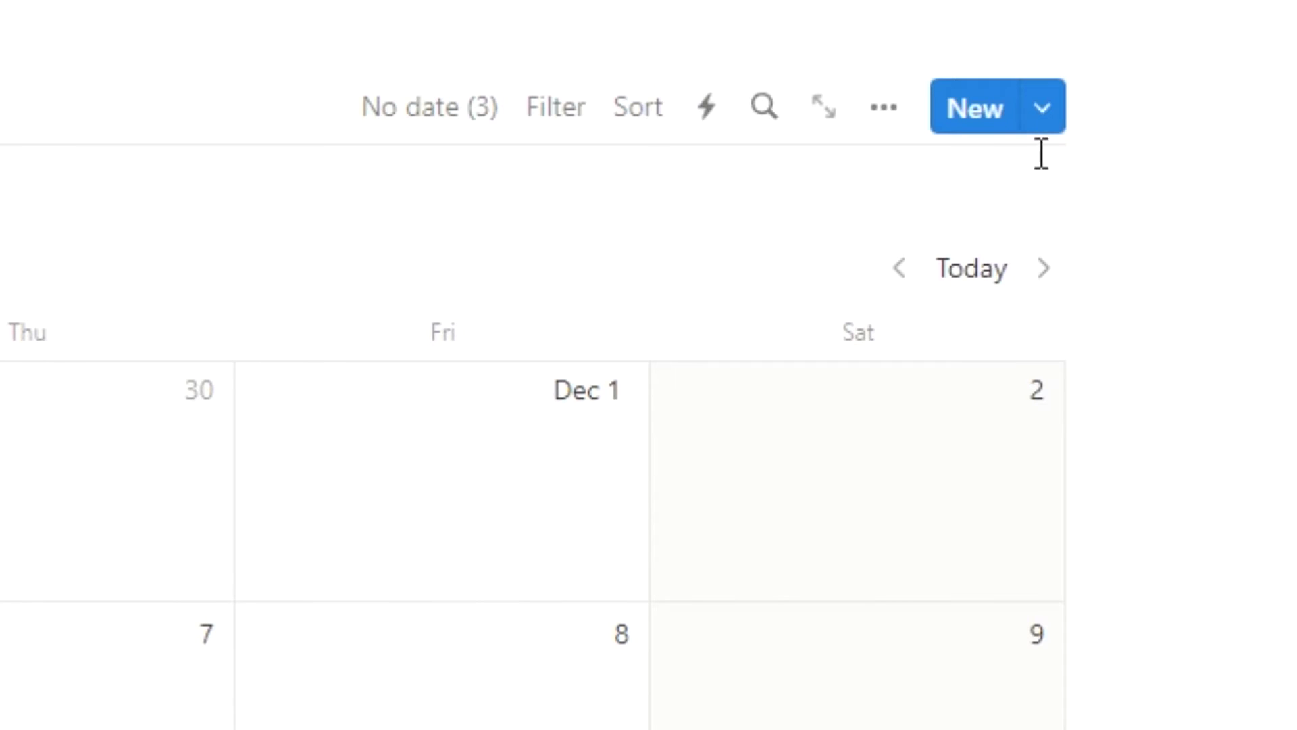
Show the Habits templates list from the arrow beside New.
{"action": "left_click", "coordinate": [1054, 117]}
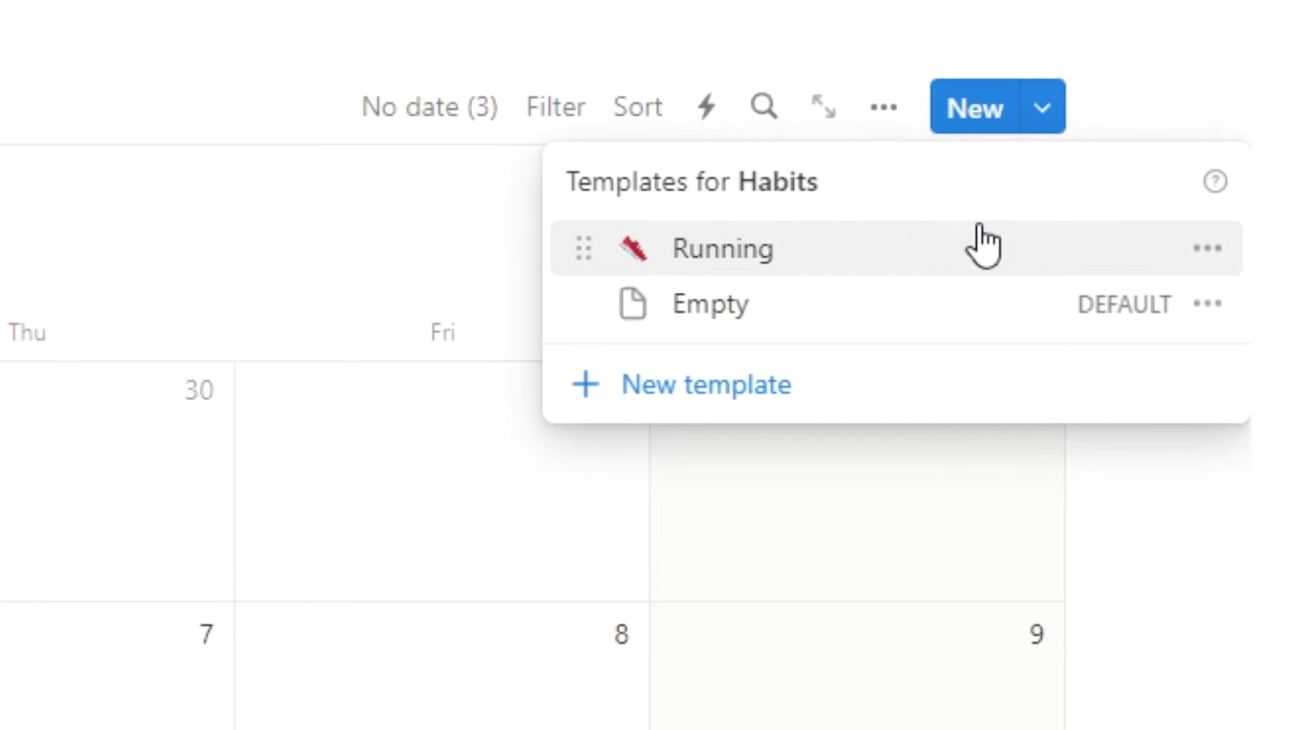
Set the Running template to repeat every day starting Dec 6, 2023, then begin a new template.
{"action": "left_click", "coordinate": [1216, 251]}
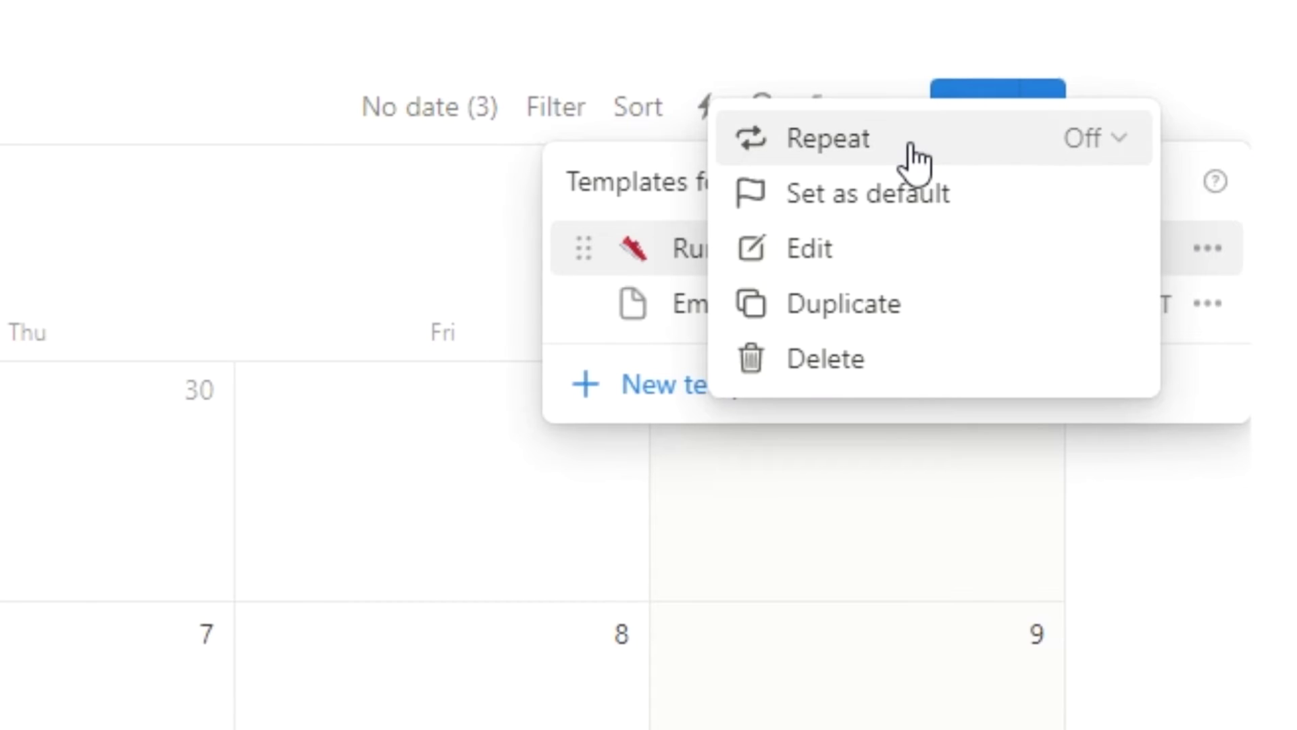
{"action": "left_click", "coordinate": [1085, 139]}
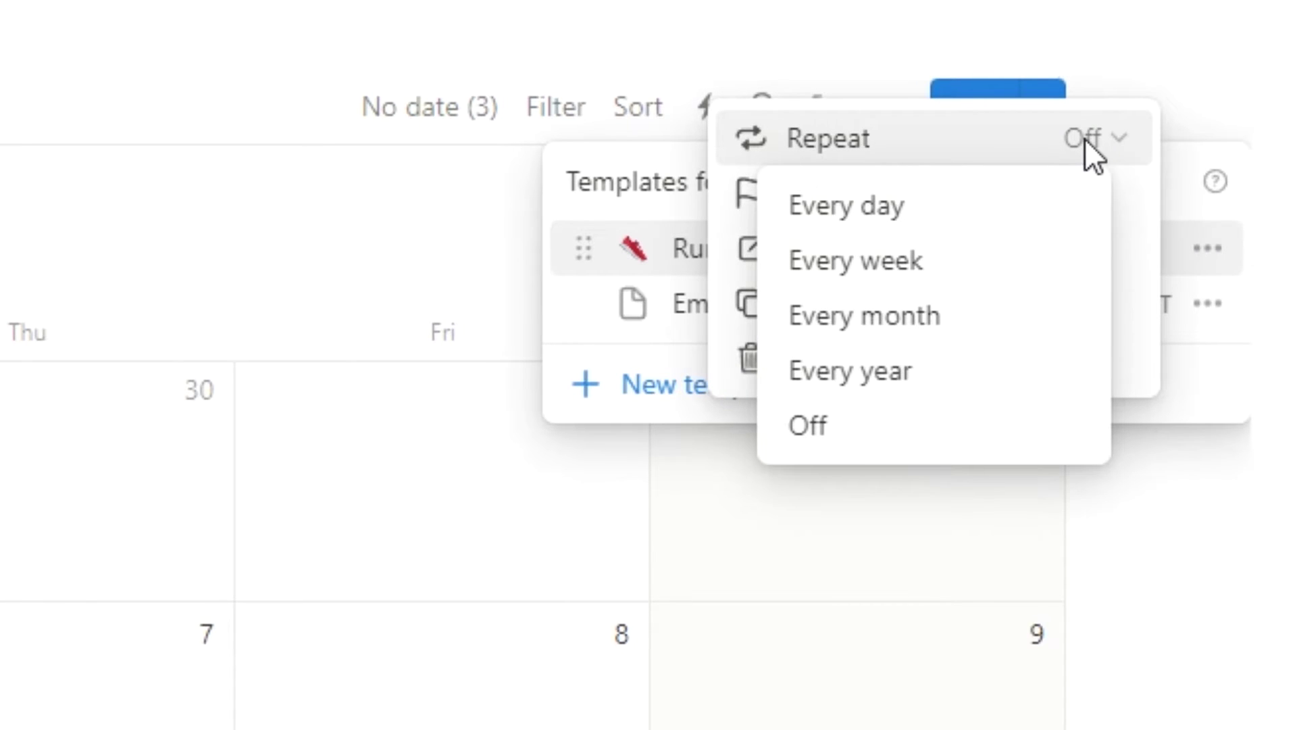
{"action": "left_click", "coordinate": [974, 215]}
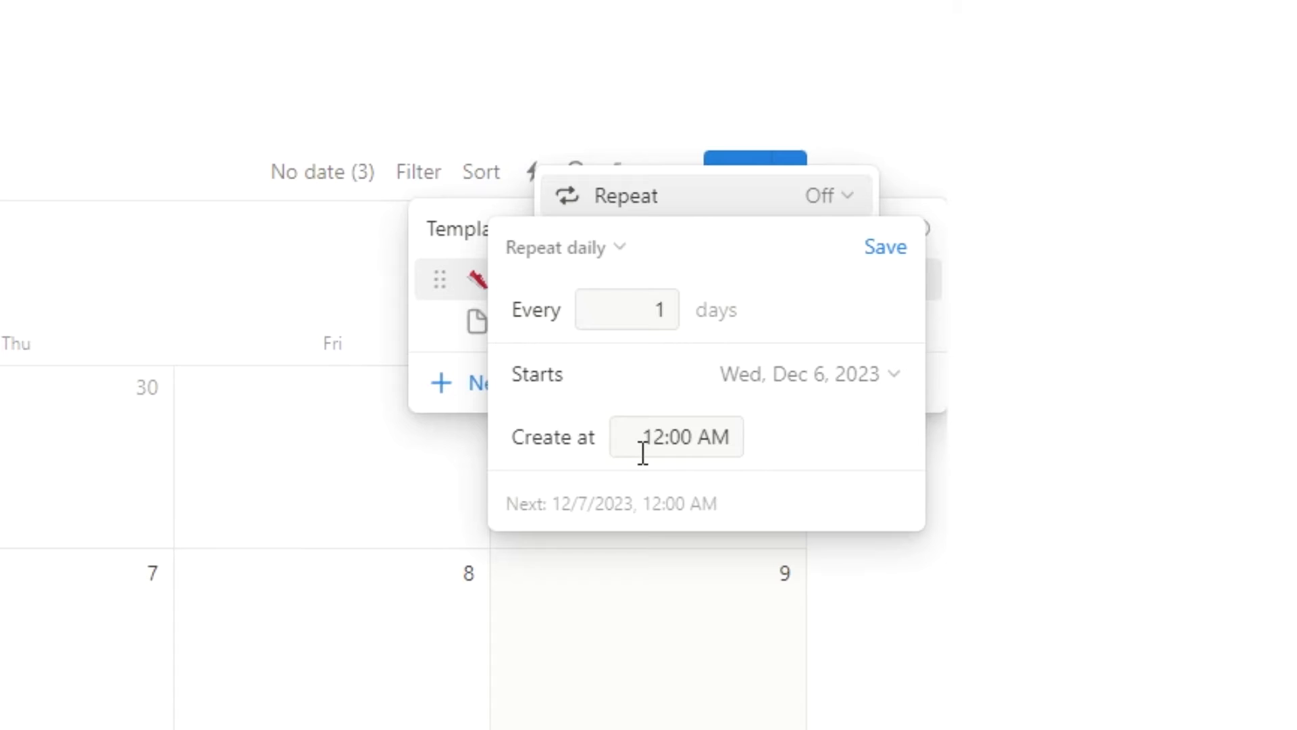
{"action": "left_click", "coordinate": [879, 251]}
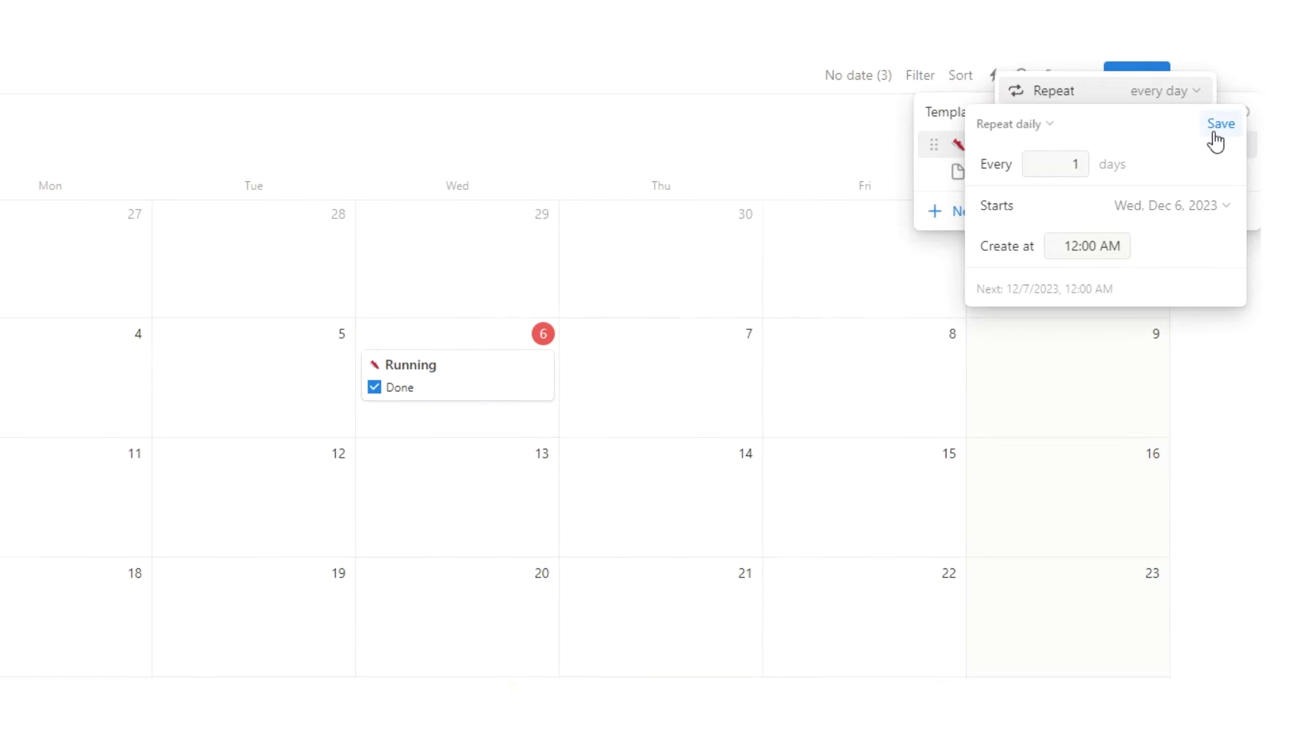
{"action": "left_click", "coordinate": [1219, 124]}
{"action": "key", "text": "Escape"}
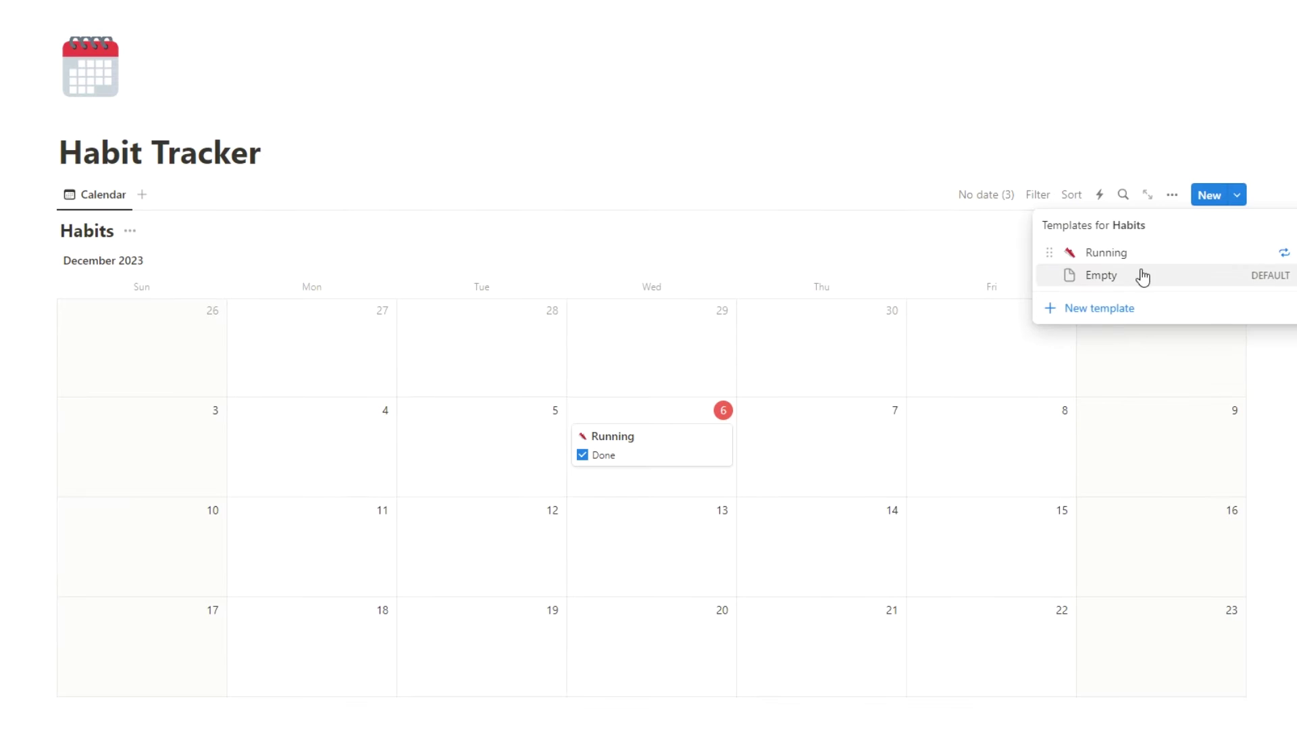
{"action": "left_click", "coordinate": [1121, 307]}
Create a Habits template 'blah' repeating weekly on Tuesday, Wednesday and Saturday.
{"action": "type", "text": "blah"}
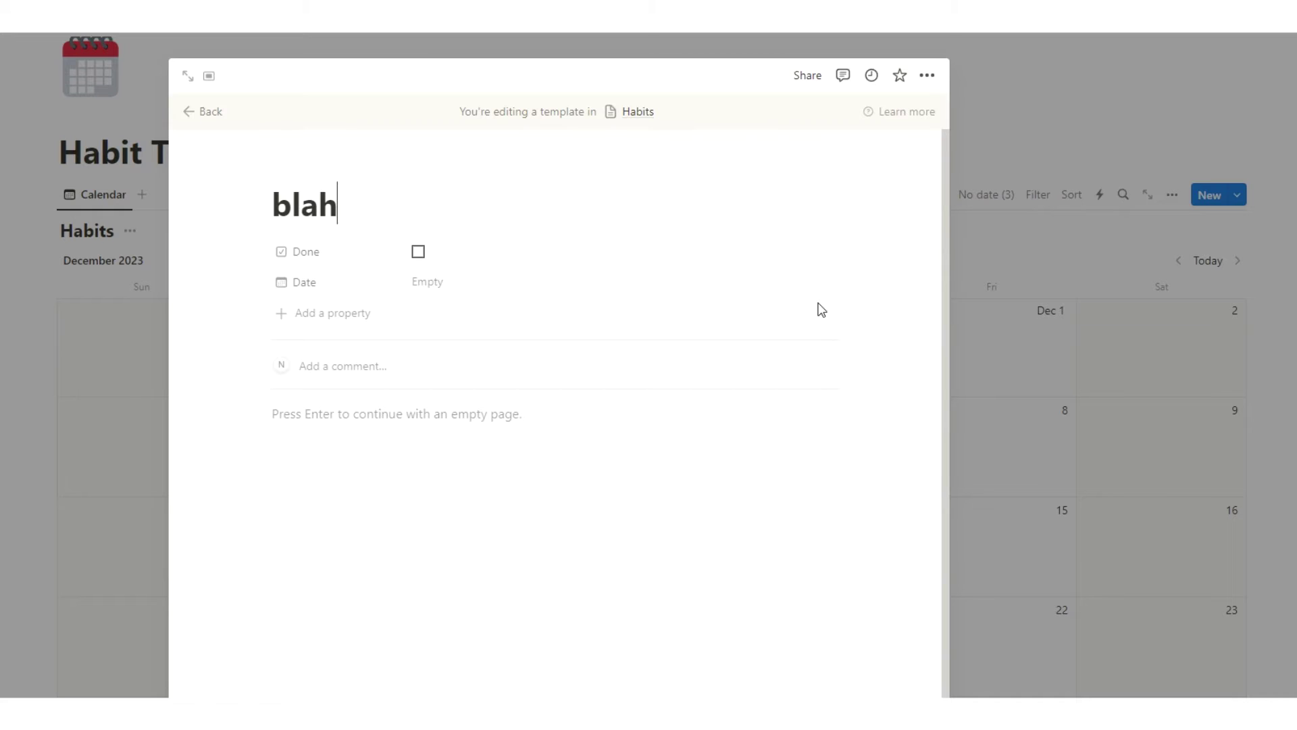
{"action": "left_click", "coordinate": [1183, 338]}
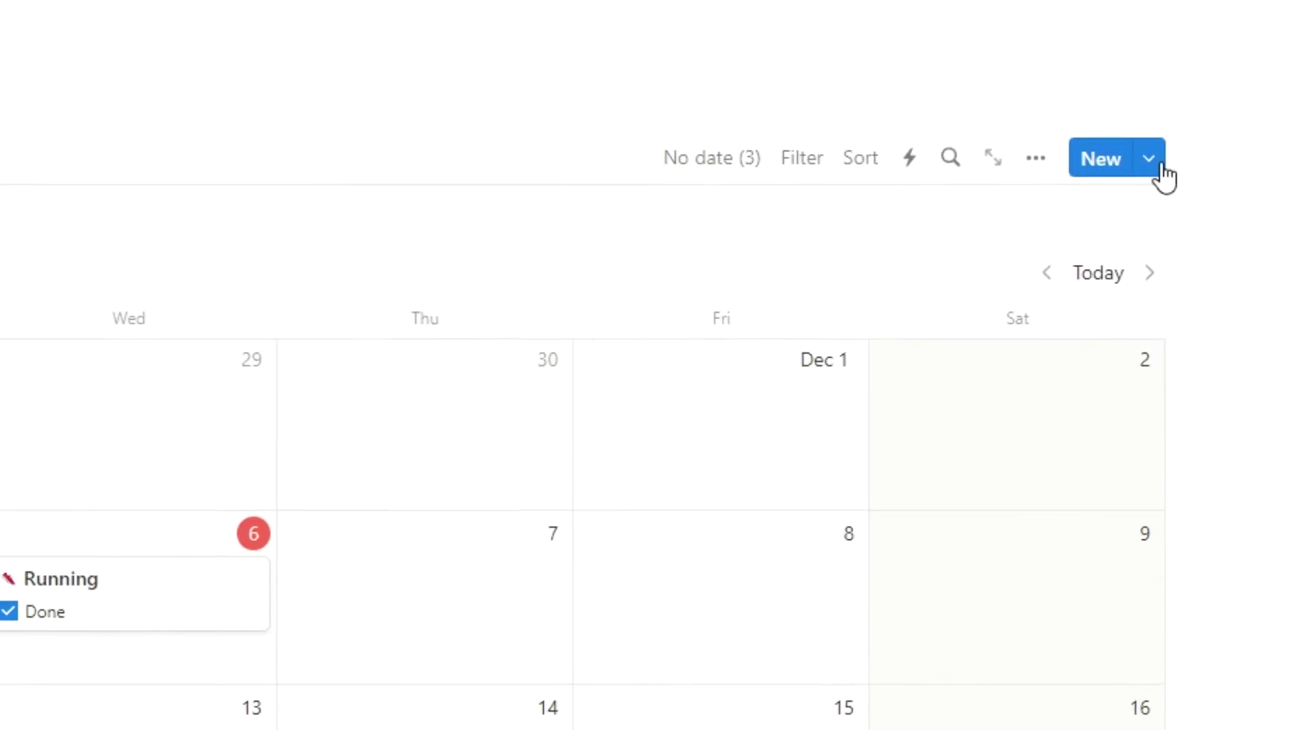
{"action": "left_click", "coordinate": [1236, 194]}
{"action": "left_click", "coordinate": [1243, 311]}
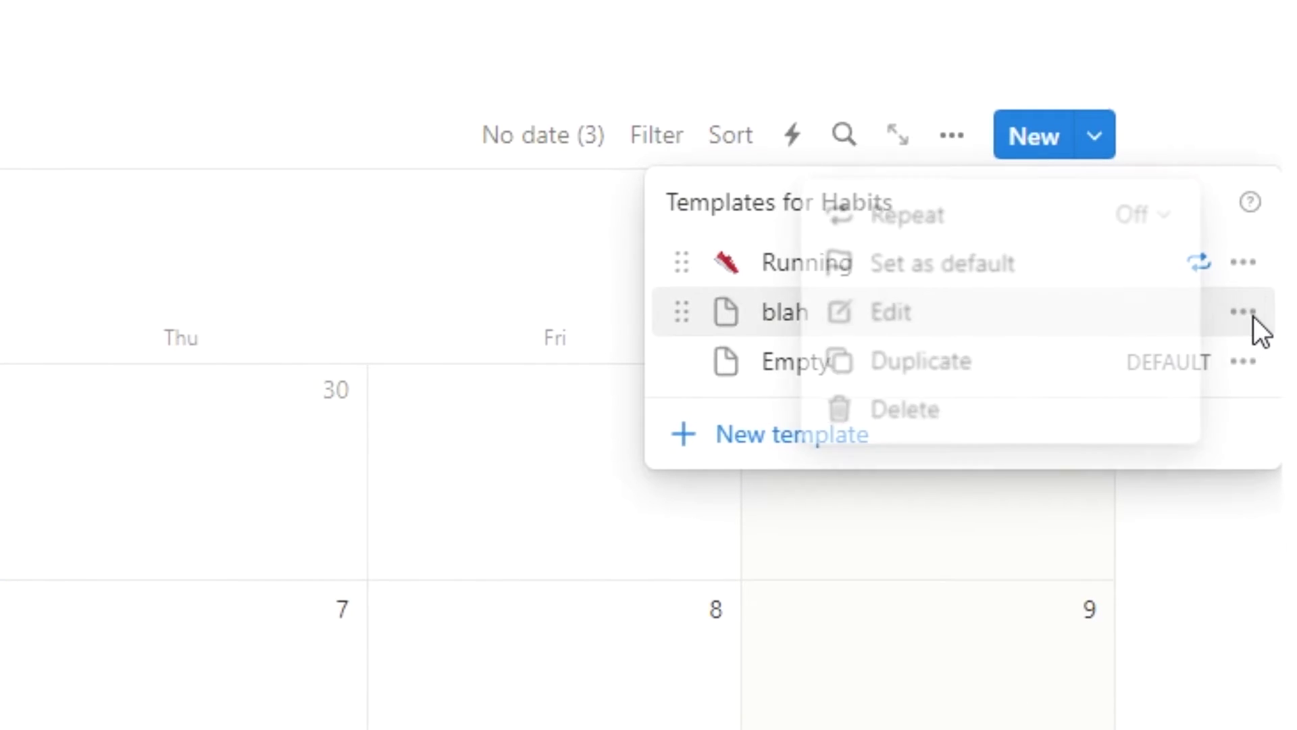
{"action": "left_click", "coordinate": [1115, 216]}
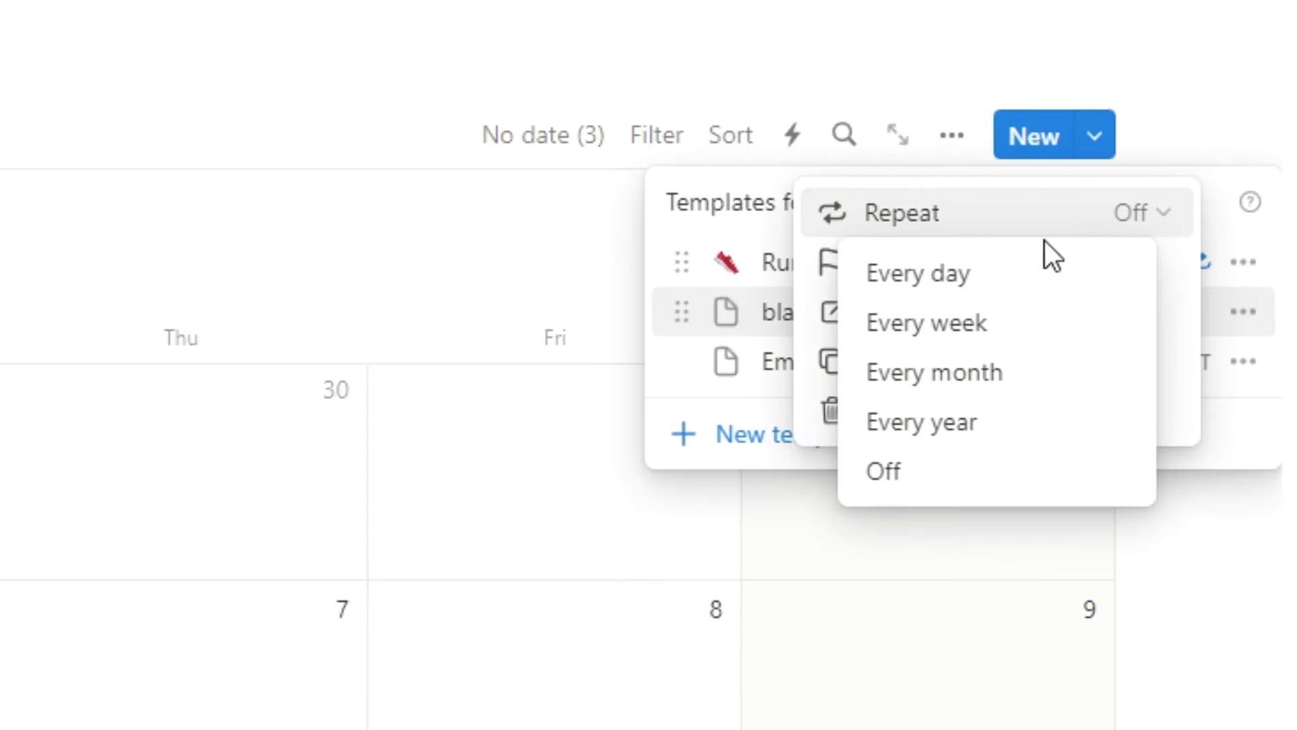
{"action": "left_click", "coordinate": [998, 337]}
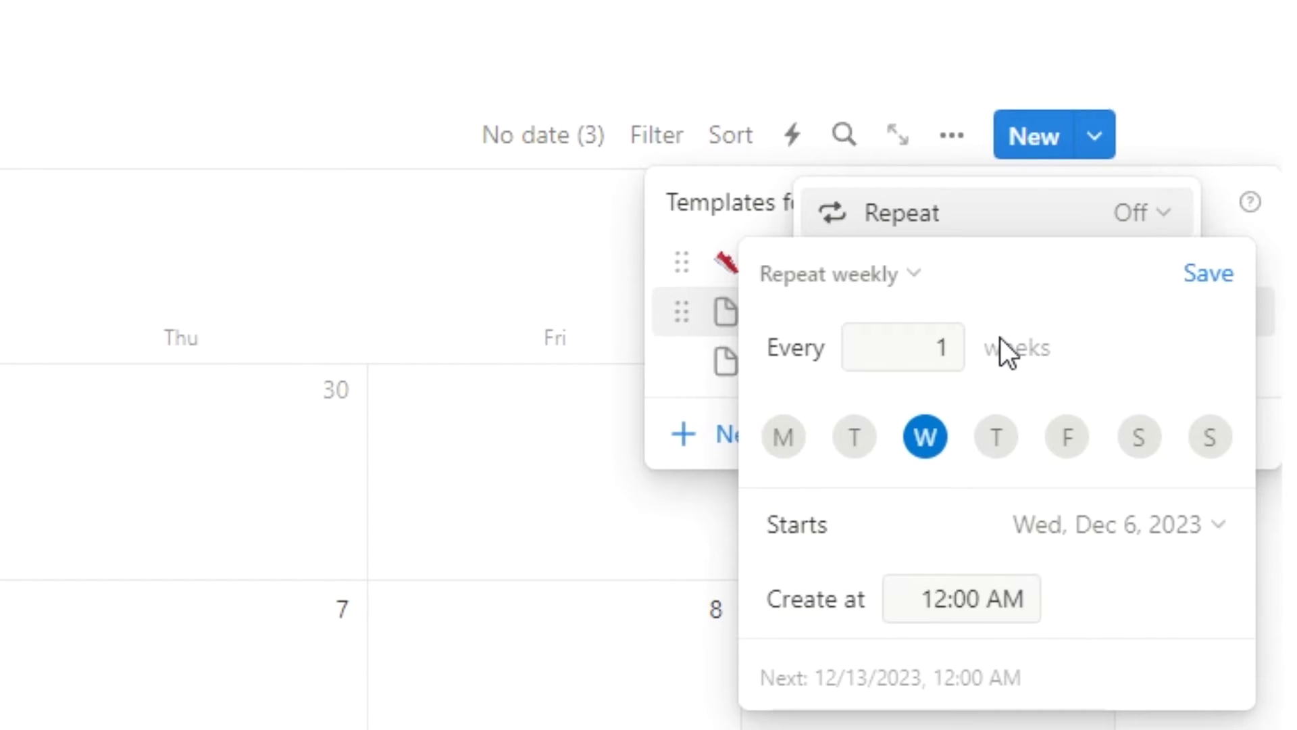
{"action": "left_click", "coordinate": [859, 439]}
{"action": "left_click", "coordinate": [1127, 449]}
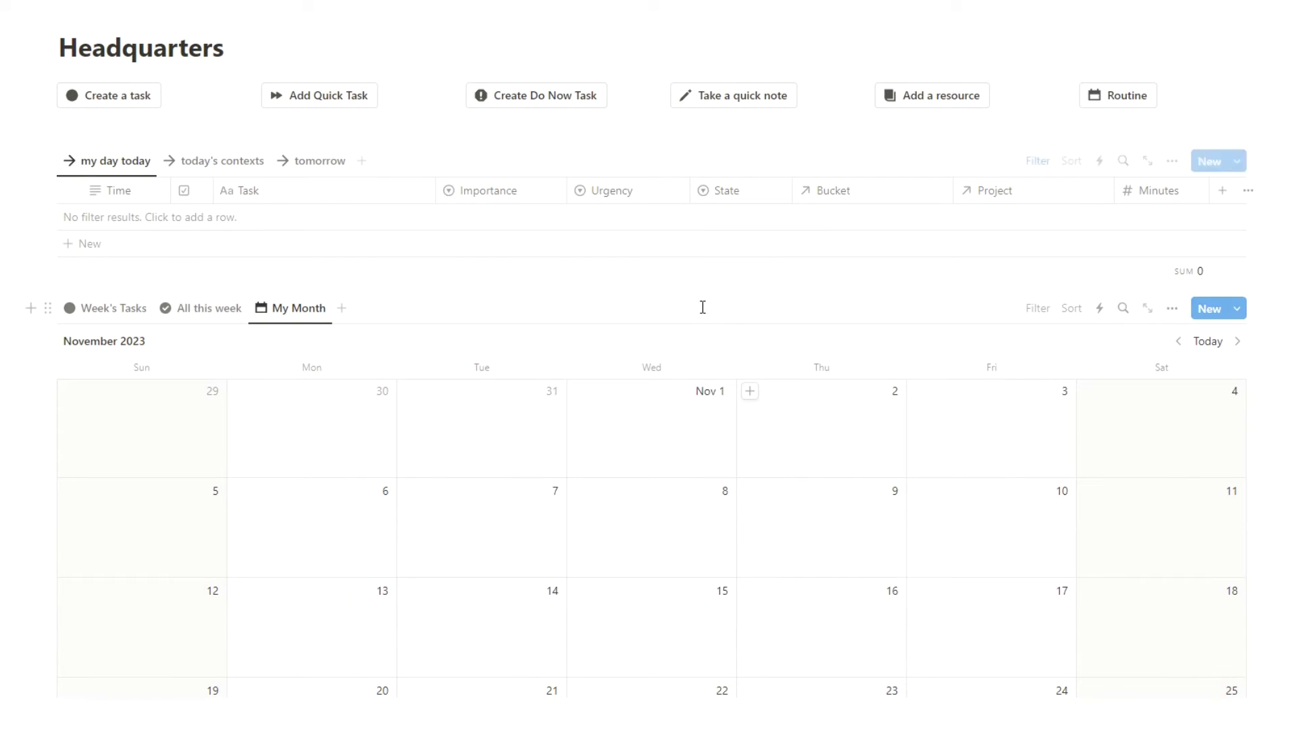
Scroll to the My Month calendar and list the My Task List templates.
{"action": "scroll", "coordinate": [735, 332], "scroll_direction": "down", "scroll_amount": 2}
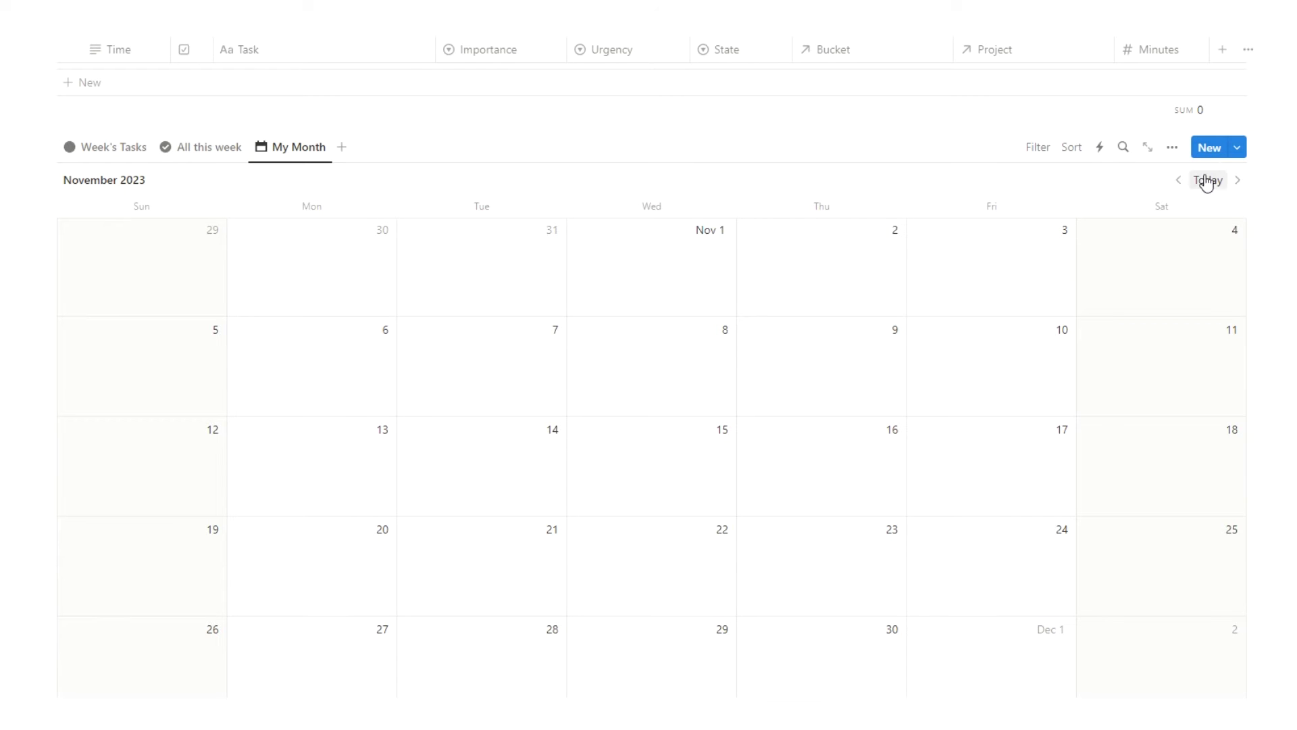
{"action": "left_click", "coordinate": [1240, 148]}
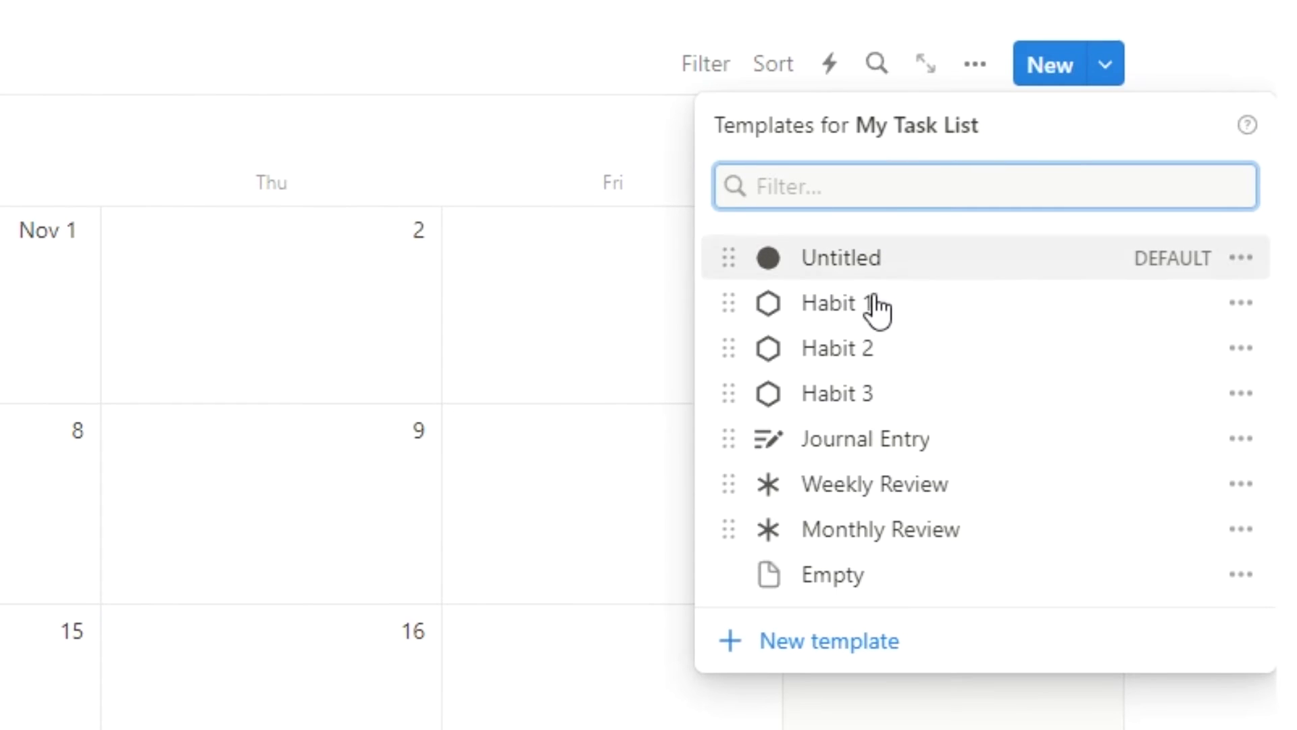
Paste the habit notes into the Habit 1 template body.
{"action": "left_click", "coordinate": [1239, 305]}
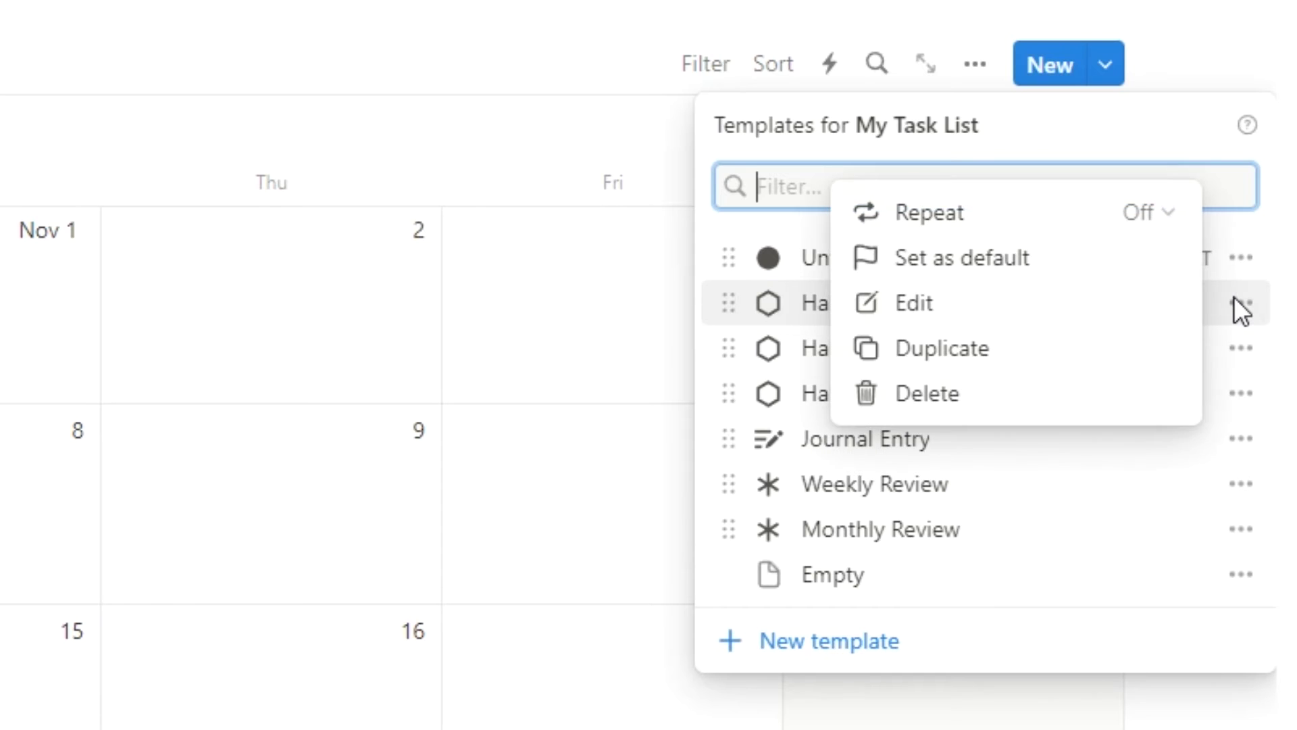
{"action": "left_click", "coordinate": [1128, 303]}
{"action": "scroll", "coordinate": [530, 498], "scroll_direction": "down", "scroll_amount": 5}
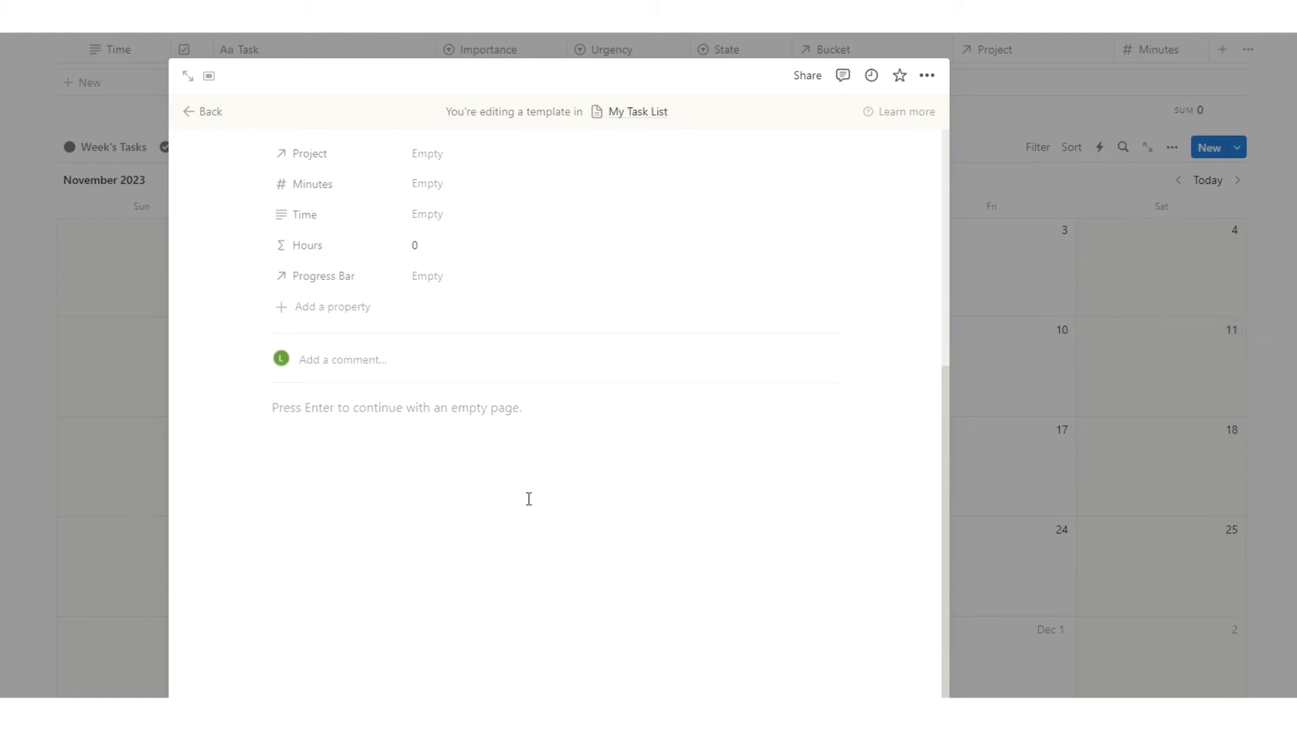
{"action": "key", "text": "Return"}
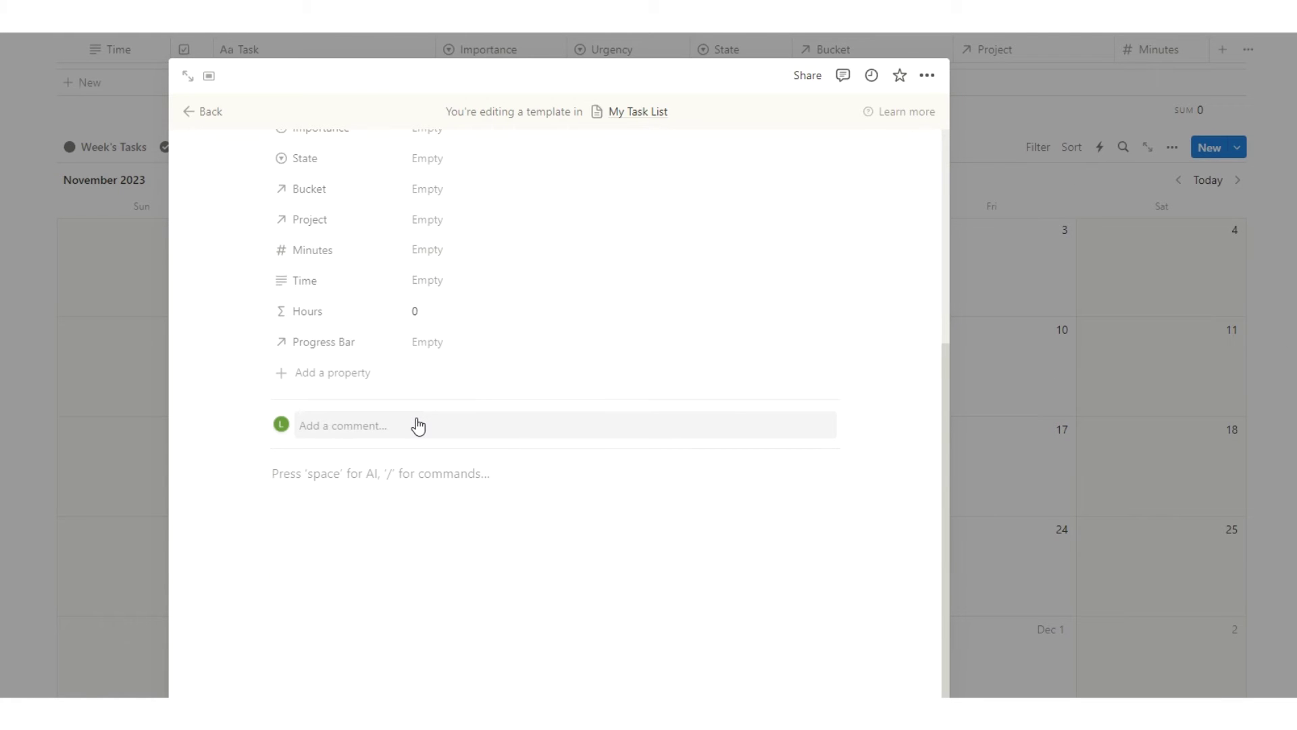
{"action": "type", "text": "Make it Obvious put your shoes beside your bed Make it attractive listen to our favorite podcast on our headphones Make it easy only have to run for 5 minutes Make it satisfying now you can have your coffee"}
{"action": "scroll", "coordinate": [509, 544], "scroll_direction": "up", "scroll_amount": 8}
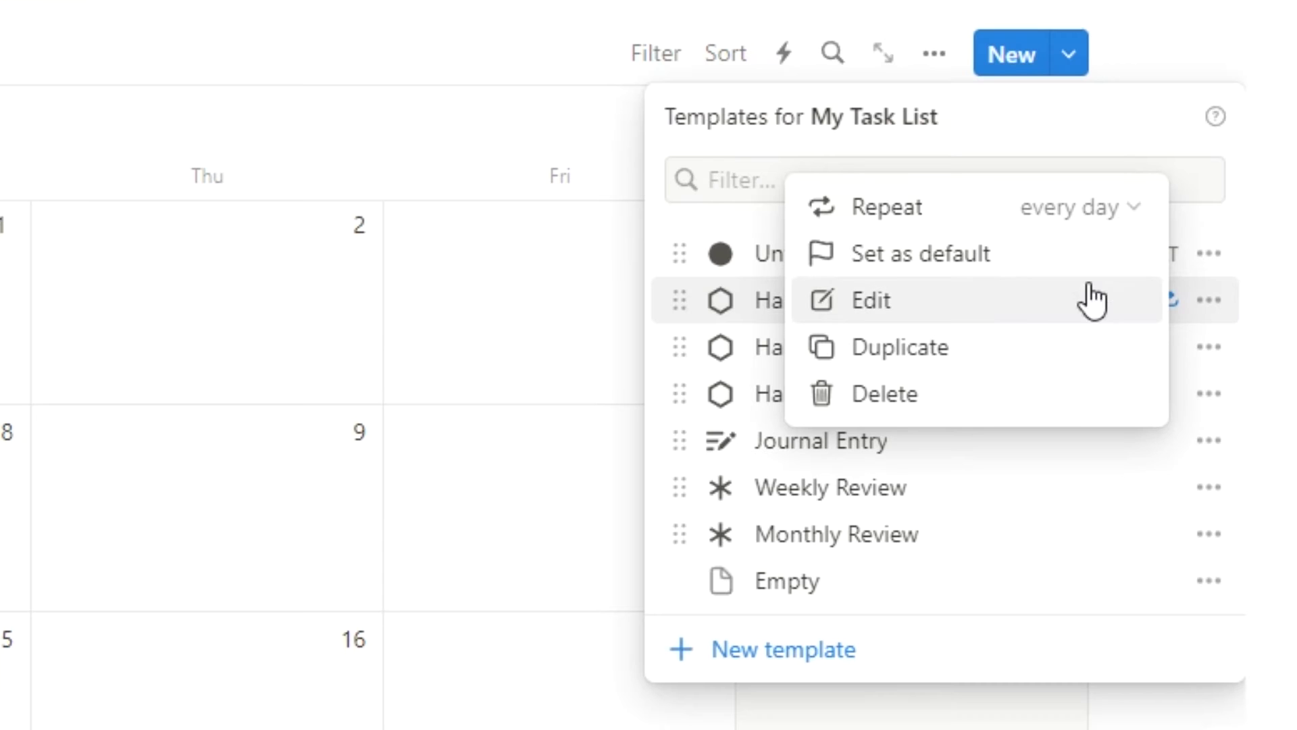
Set Habit 1 to repeat weekly on Wednesdays and Saturdays.
{"action": "left_click", "coordinate": [1028, 225]}
{"action": "left_click", "coordinate": [862, 265]}
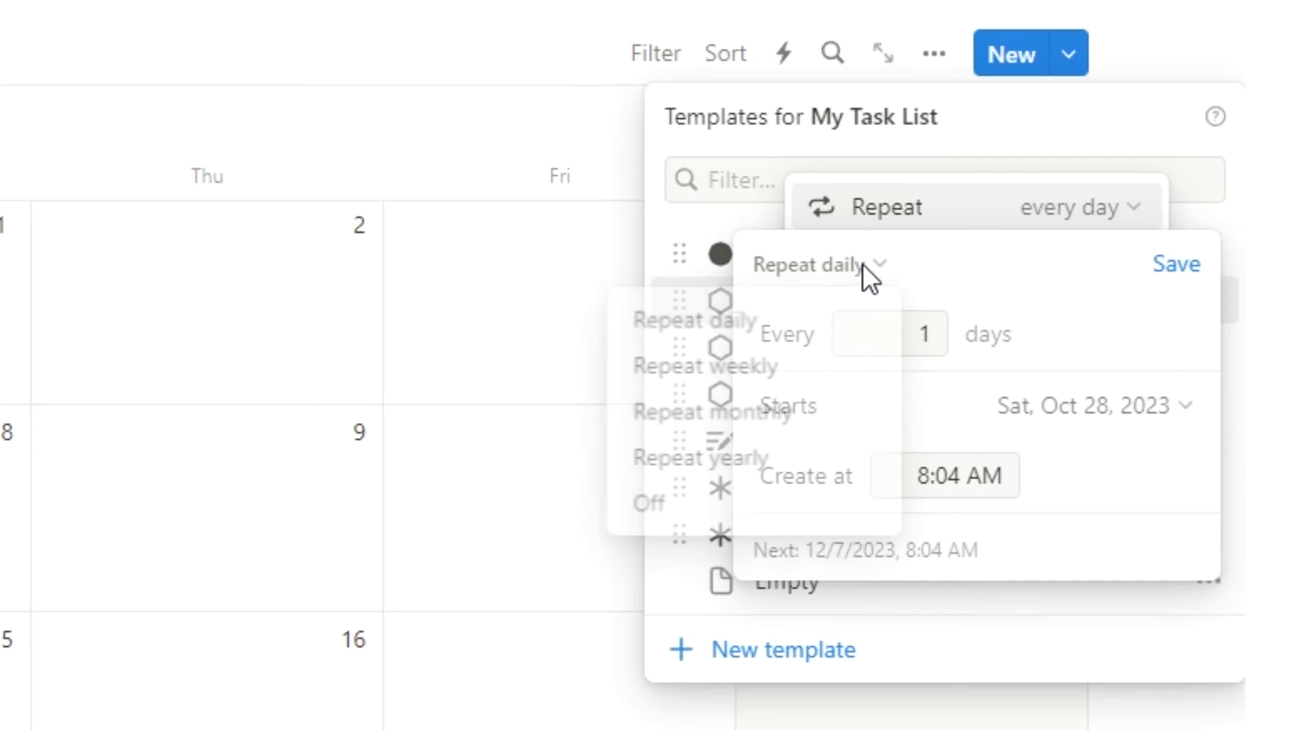
{"action": "left_click", "coordinate": [747, 363]}
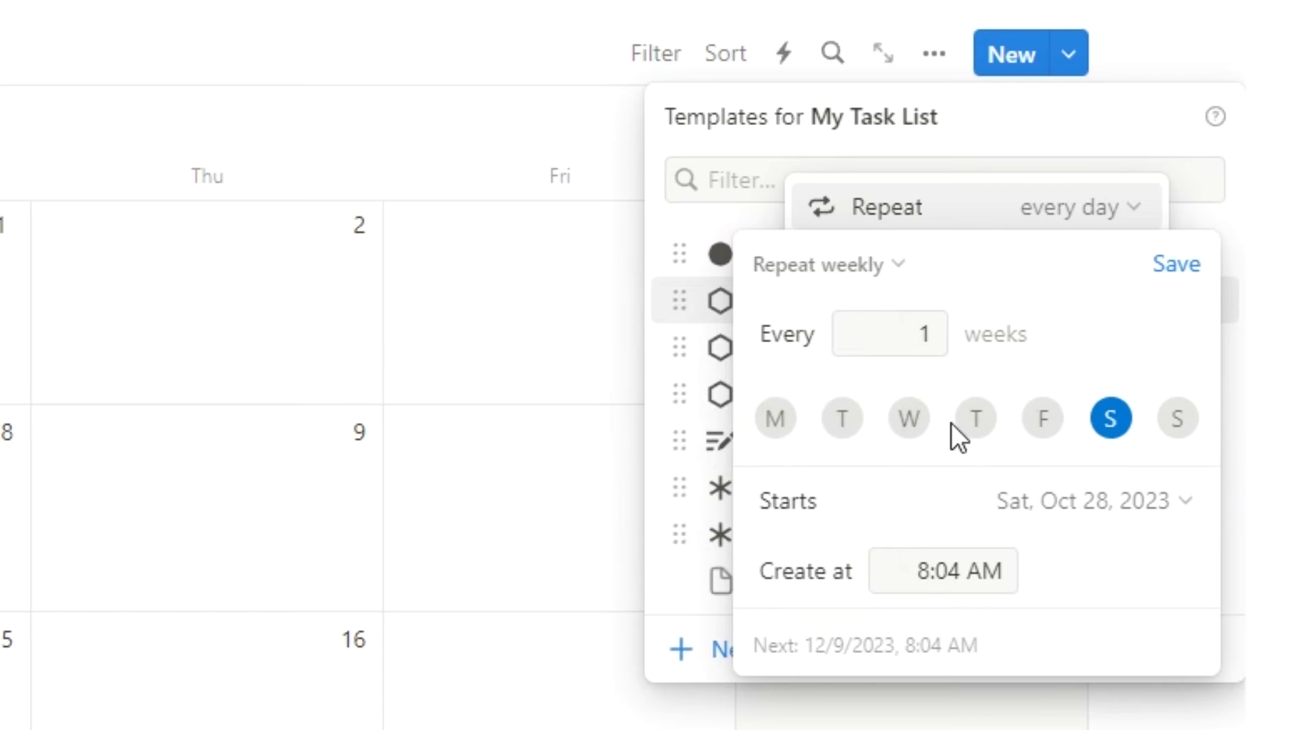
{"action": "left_click", "coordinate": [908, 423]}
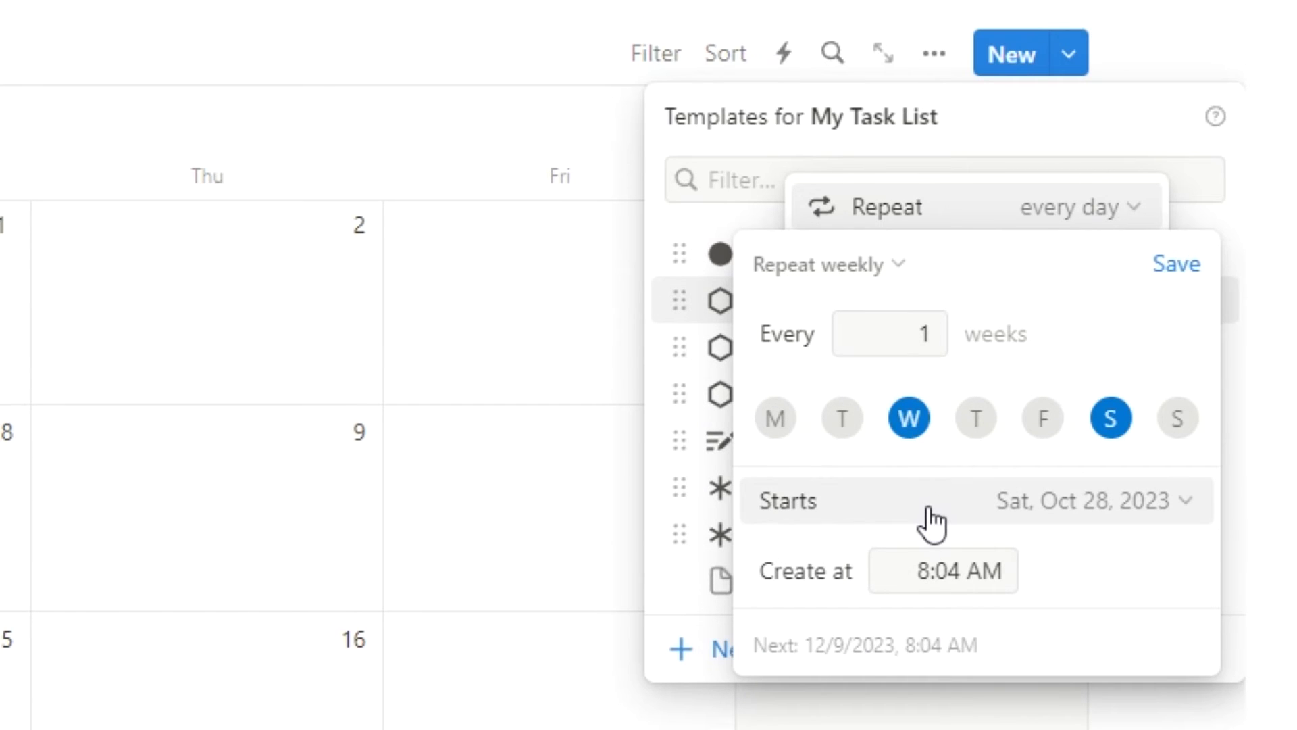
{"action": "left_click", "coordinate": [1163, 270]}
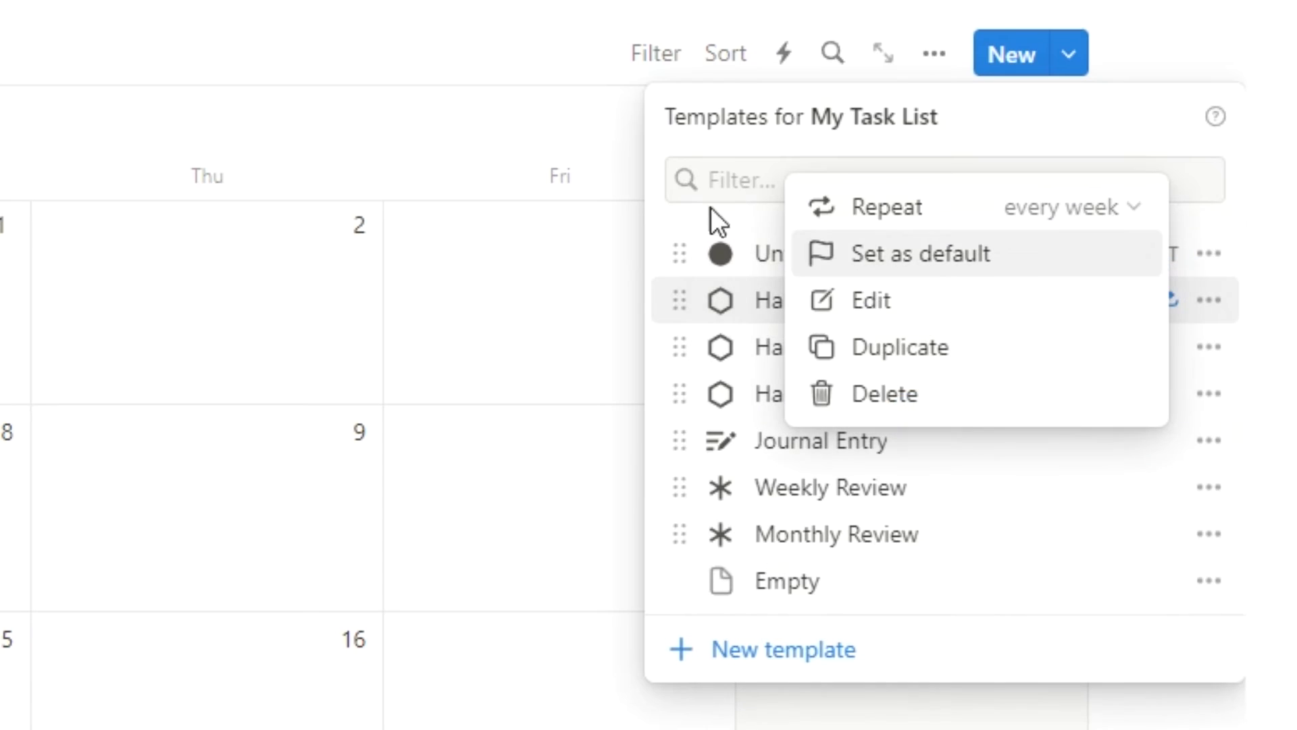
{"action": "left_click", "coordinate": [710, 226]}
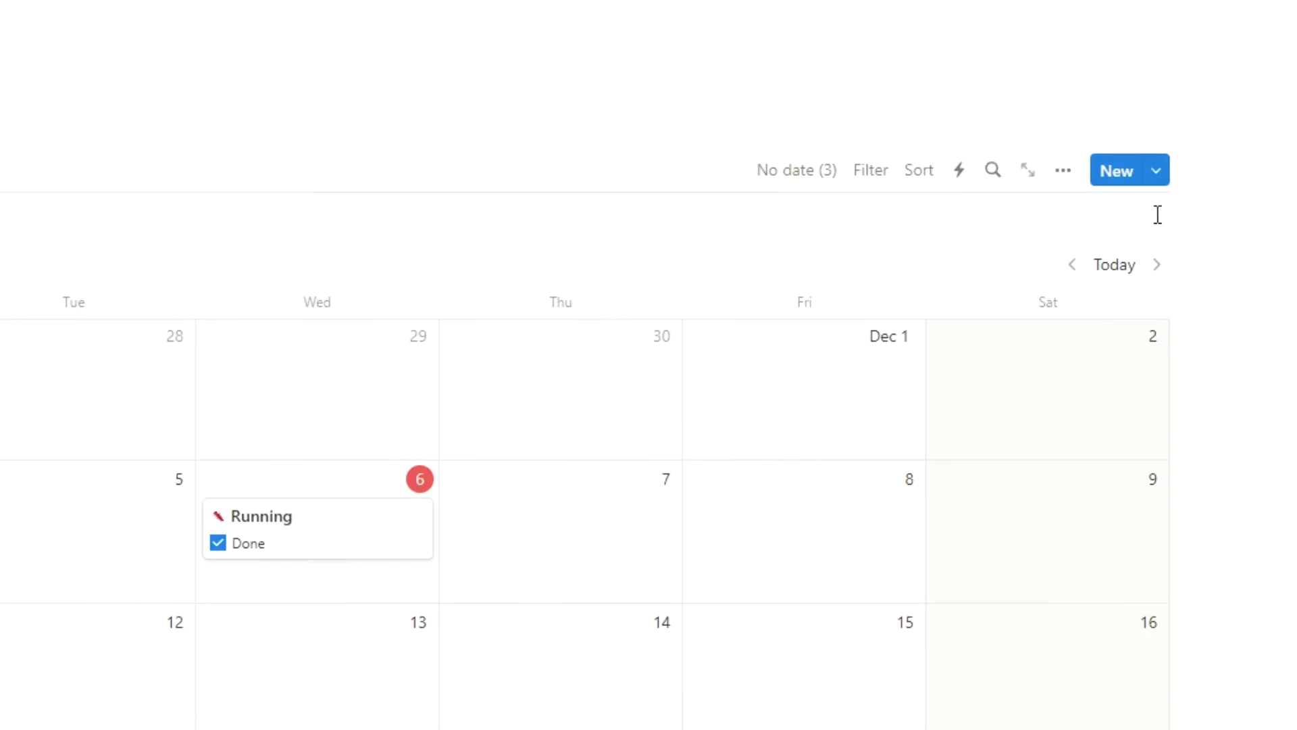
Paste the How to Break a Bad Habit table into the blah template.
{"action": "left_click", "coordinate": [1062, 151]}
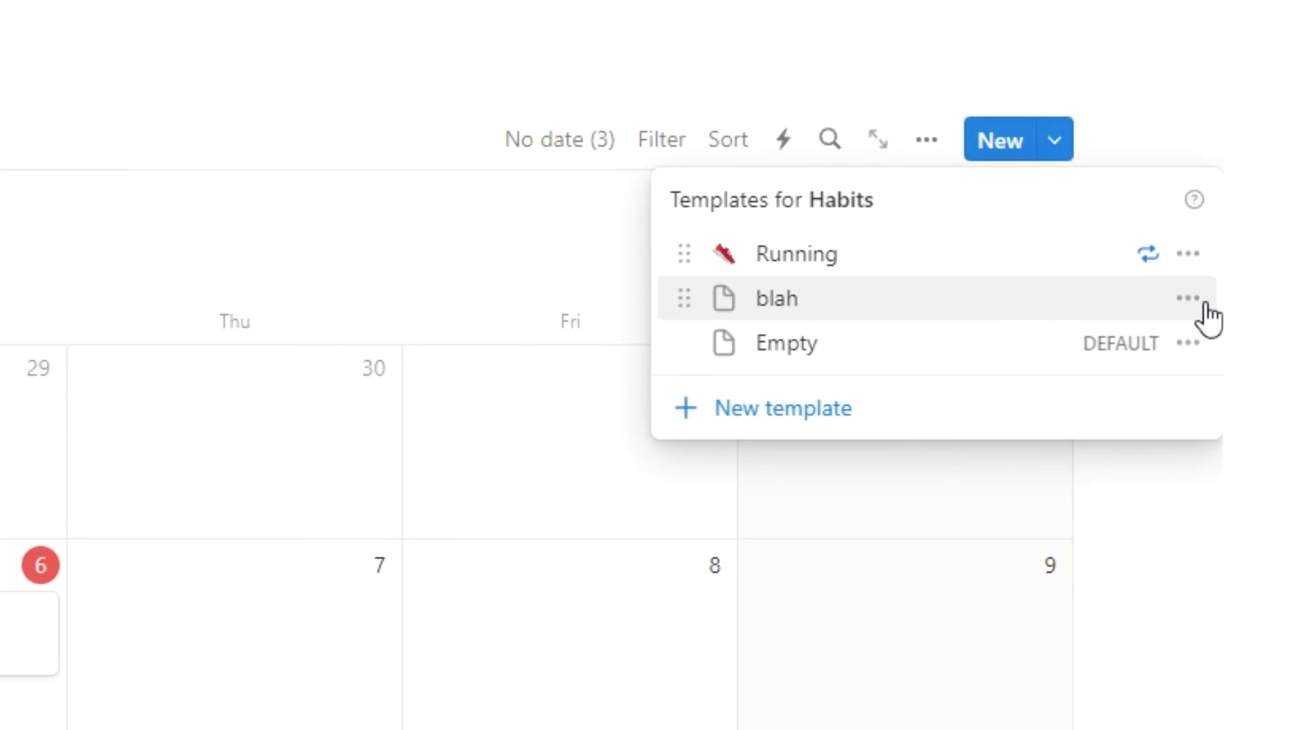
{"action": "left_click", "coordinate": [1196, 298]}
{"action": "left_click", "coordinate": [867, 298]}
{"action": "key", "text": "Return"}
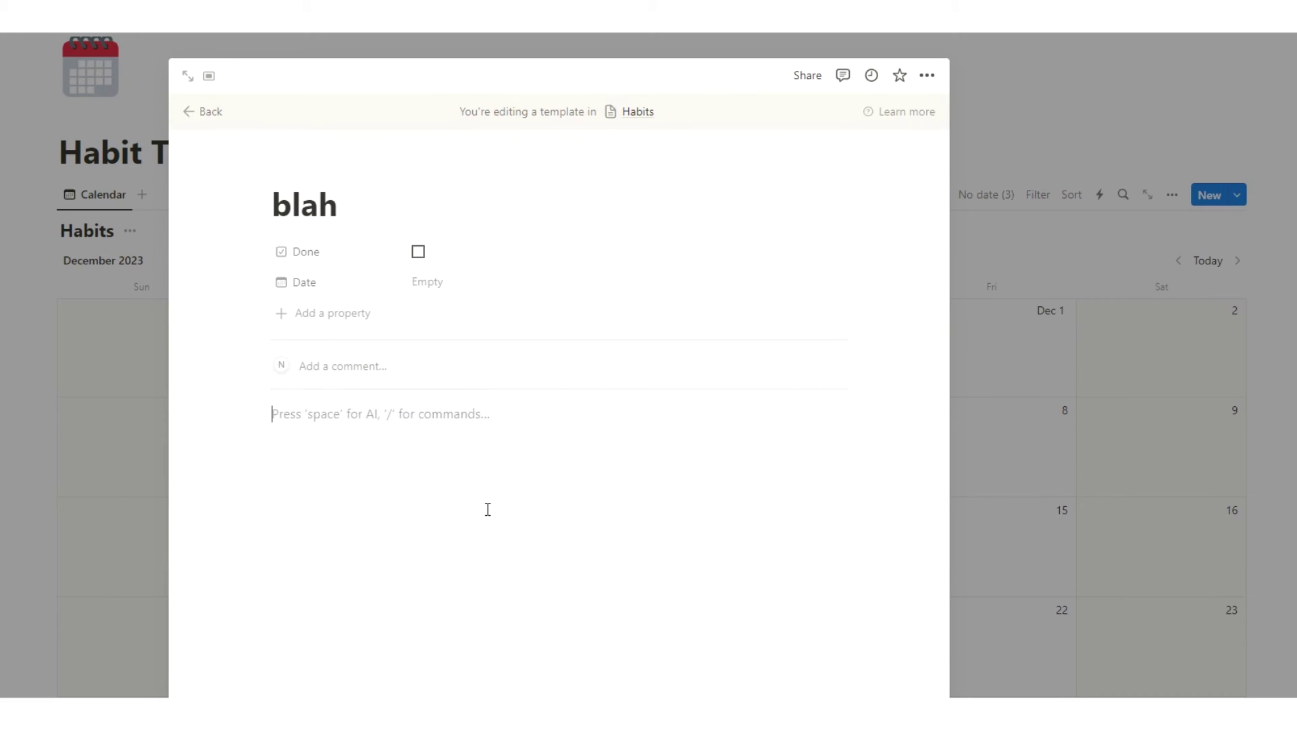
{"action": "type", "text": "How to Break a Bad Habit\t Inversion of the 1st law (Cue)\tMake it invisible. Inversion of the 2nd law (Craving)\tMake it unattractive. Inversion of the 3rd law (Response)\tMake it difficult. Inversion of the 4th law (Reward)\tMake it unsatisfying."}
Retitle the template 'Junk Food' and give it an icon.
{"action": "left_click", "coordinate": [365, 210]}
{"action": "key", "text": "BackSpace"}
{"action": "key", "text": "BackSpace"}
{"action": "key", "text": "BackSpace"}
{"action": "key", "text": "BackSpace"}
{"action": "type", "text": "Junk Food"}
{"action": "left_click", "coordinate": [315, 169]}
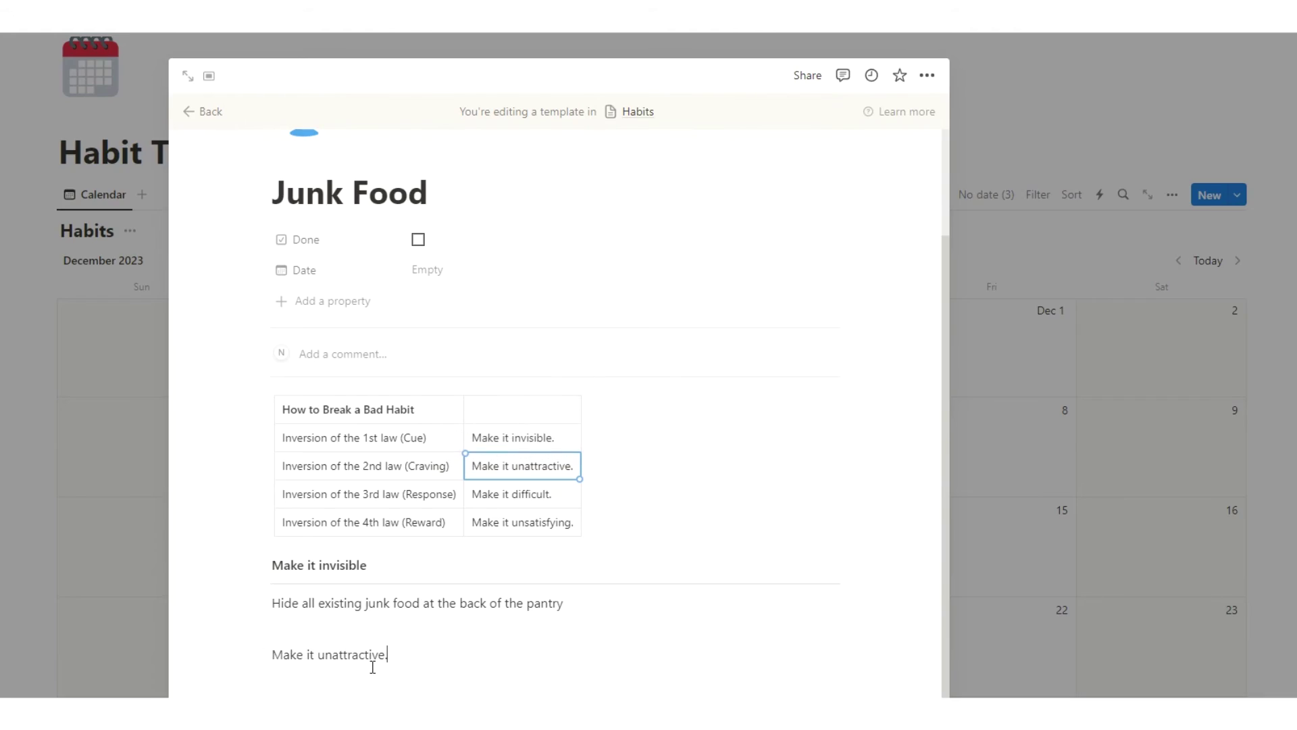
Add a divider under the heading and the note 'all the snacks'.
{"action": "key", "text": "Return"}
{"action": "type", "text": "/di"}
{"action": "key", "text": "Return"}
{"action": "type", "text": "all the snacks we buy, make them healthy"}
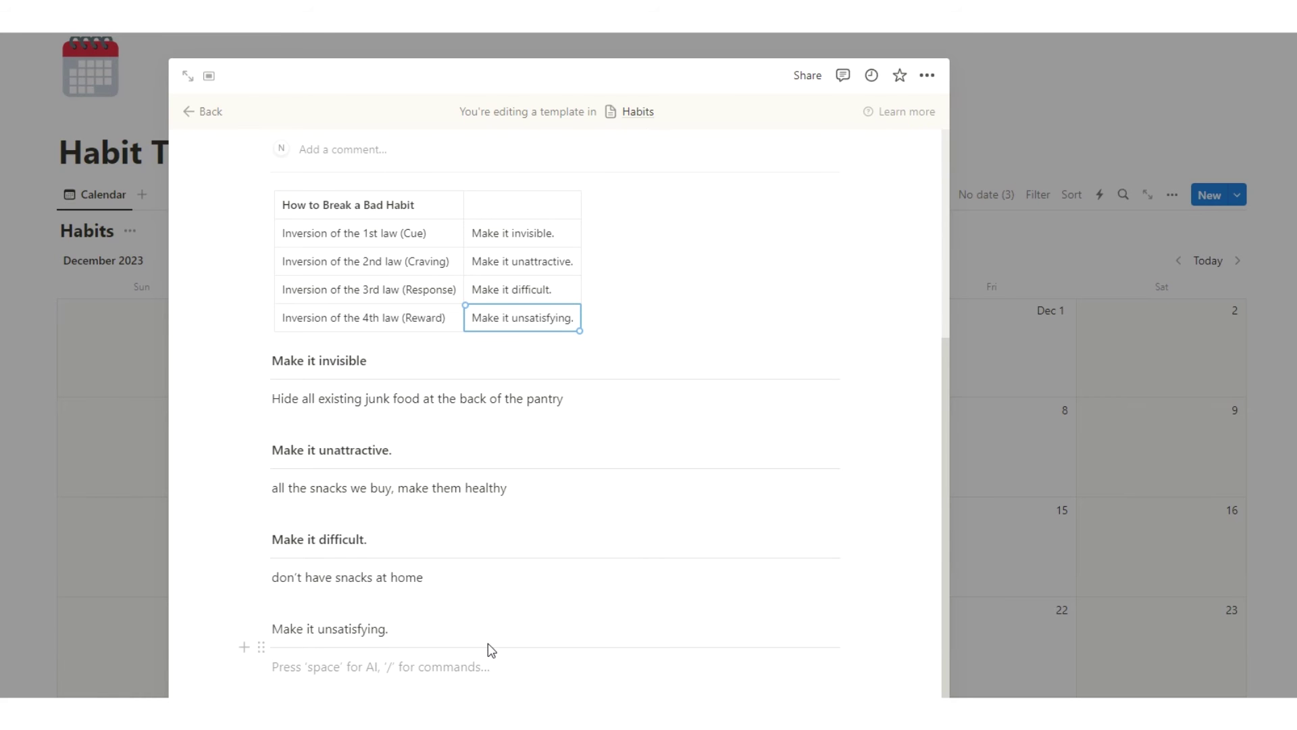
{"action": "scroll", "coordinate": [487, 635], "scroll_direction": "down", "scroll_amount": 1}
Add the note 'you have to do 100 sit ups if you do' and delete the bad-habit table.
{"action": "type", "text": "you have to do 100 sit ups if you do"}
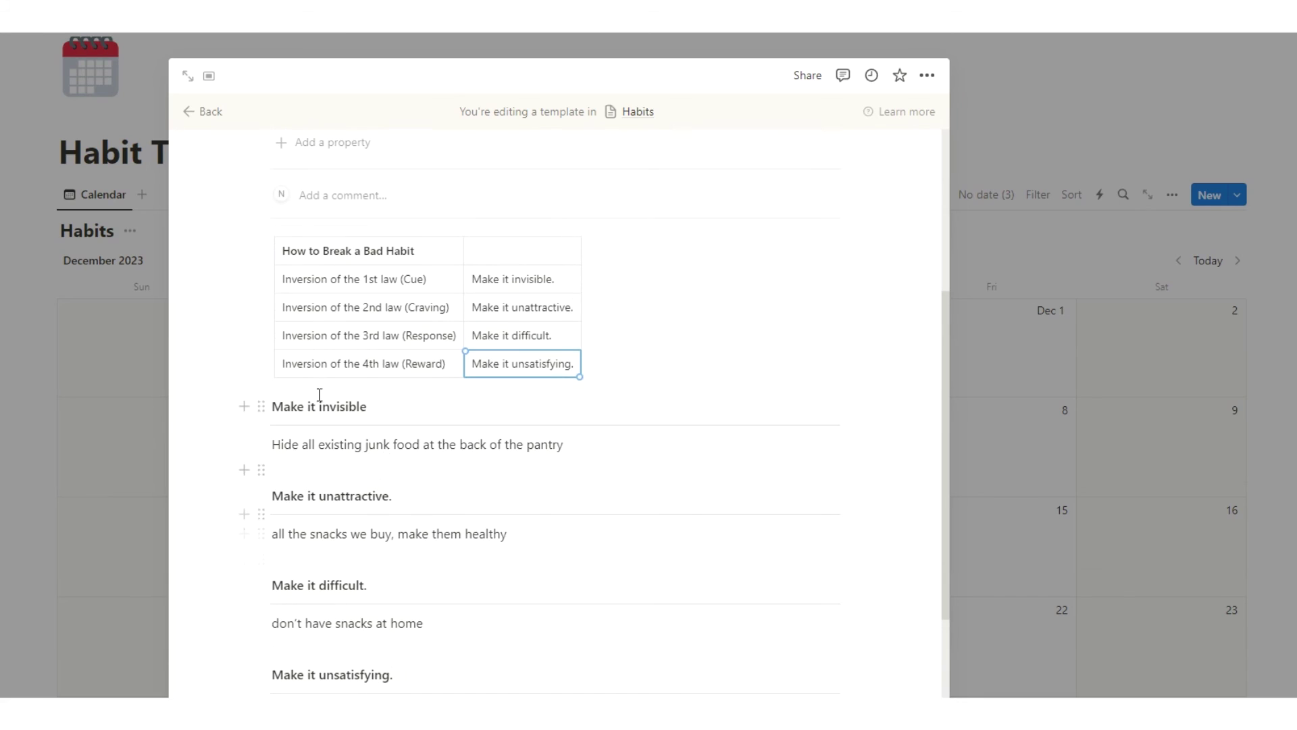
{"action": "left_click_drag", "start_coordinate": [226, 293], "coordinate": [345, 307]}
{"action": "key", "text": "BackSpace"}
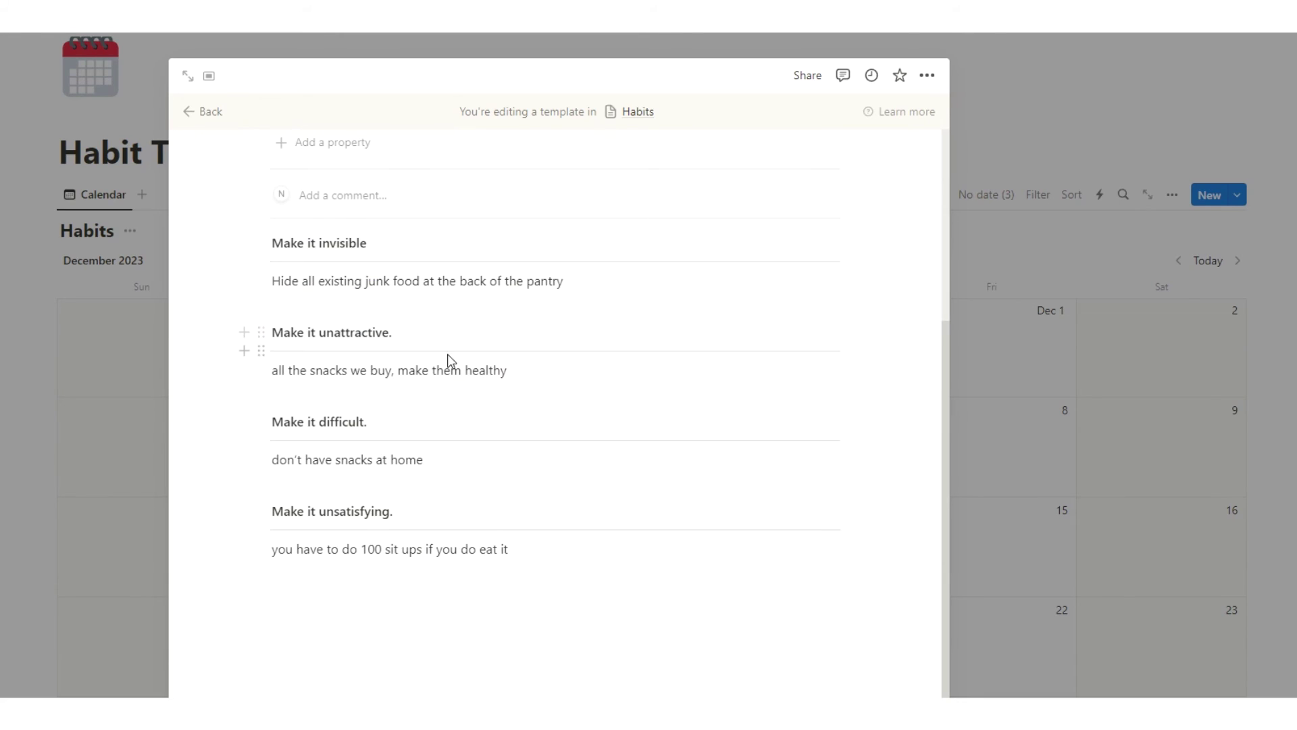
{"action": "scroll", "coordinate": [451, 359], "scroll_direction": "up", "scroll_amount": 4}
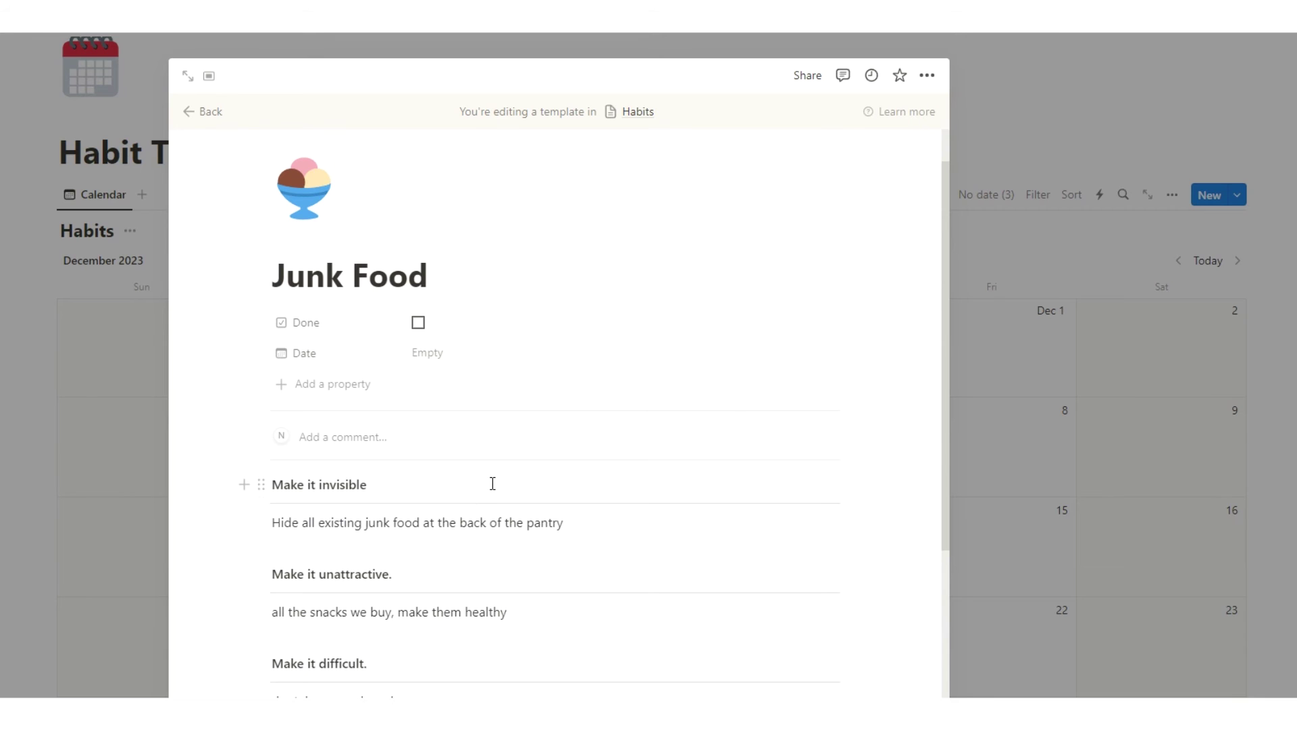
{"action": "left_click", "coordinate": [1033, 361]}
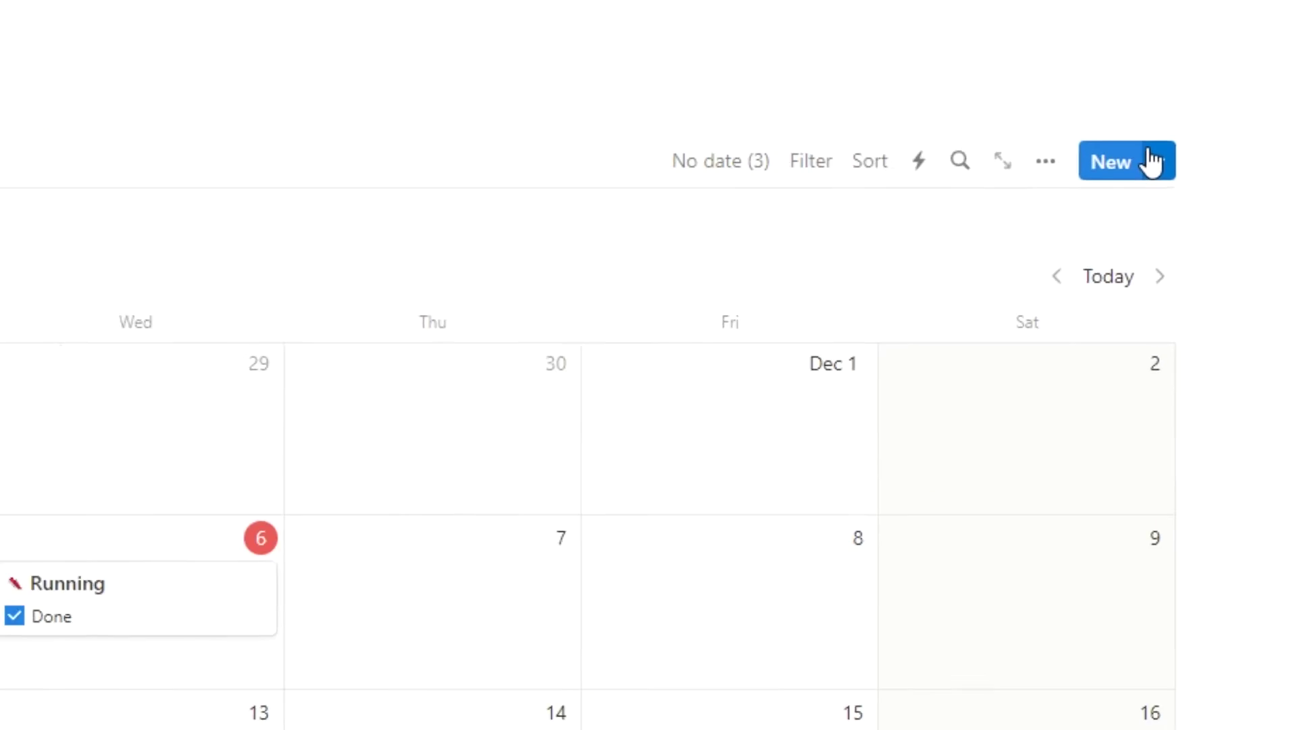
Set the Junk Food template to repeat every day.
{"action": "left_click", "coordinate": [1150, 161]}
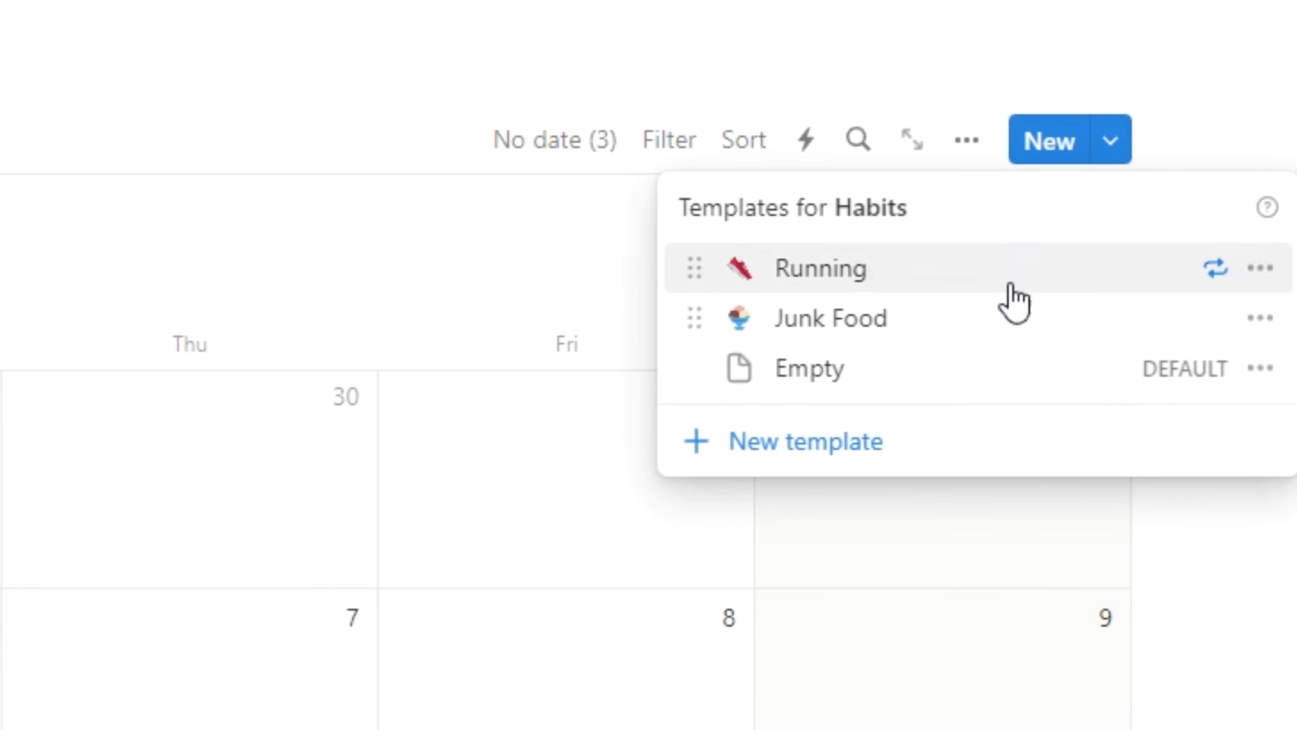
{"action": "left_click", "coordinate": [1277, 301]}
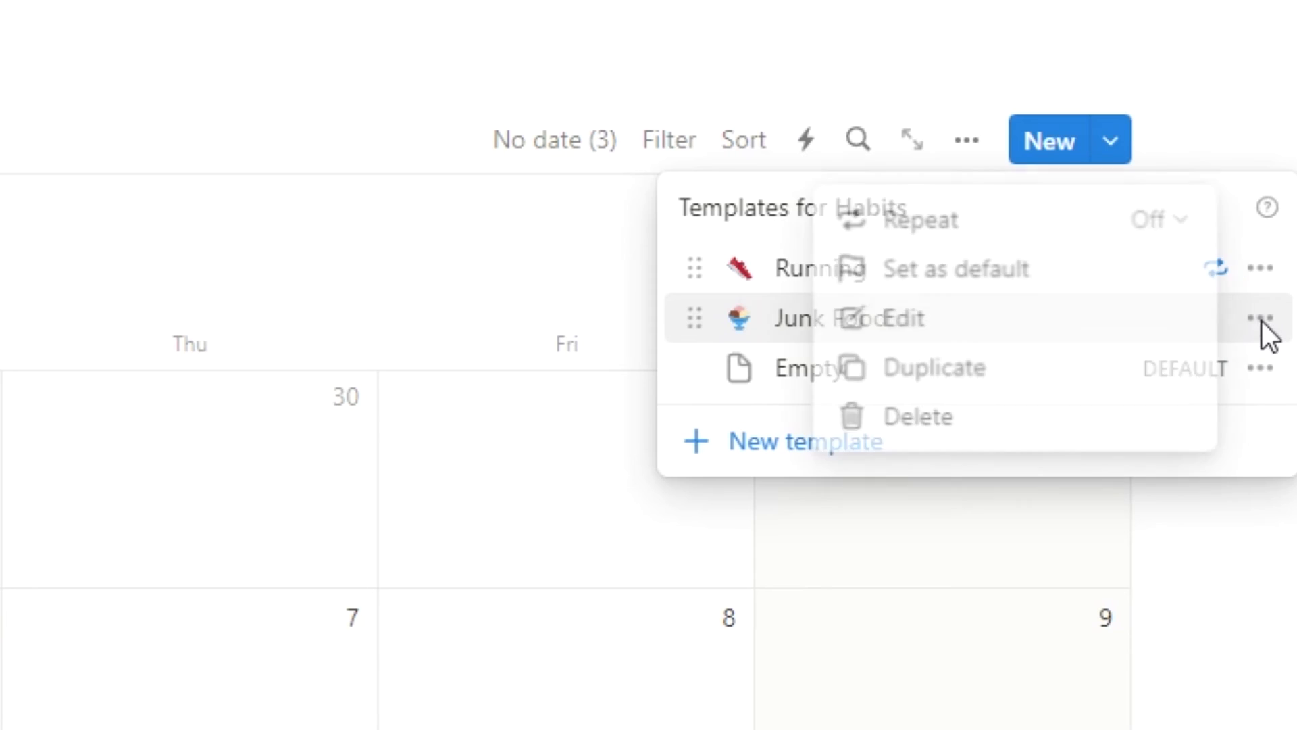
{"action": "left_click", "coordinate": [1049, 239]}
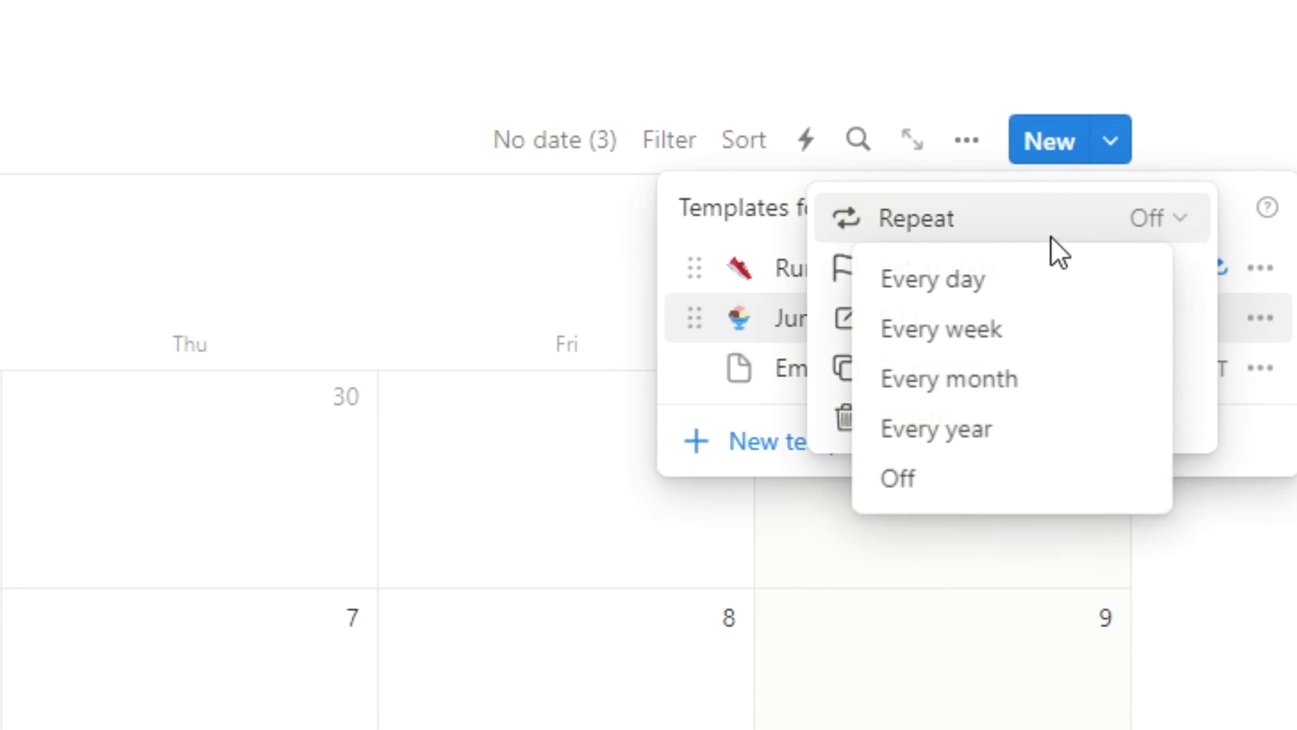
{"action": "left_click", "coordinate": [940, 279]}
{"action": "left_click", "coordinate": [1227, 278]}
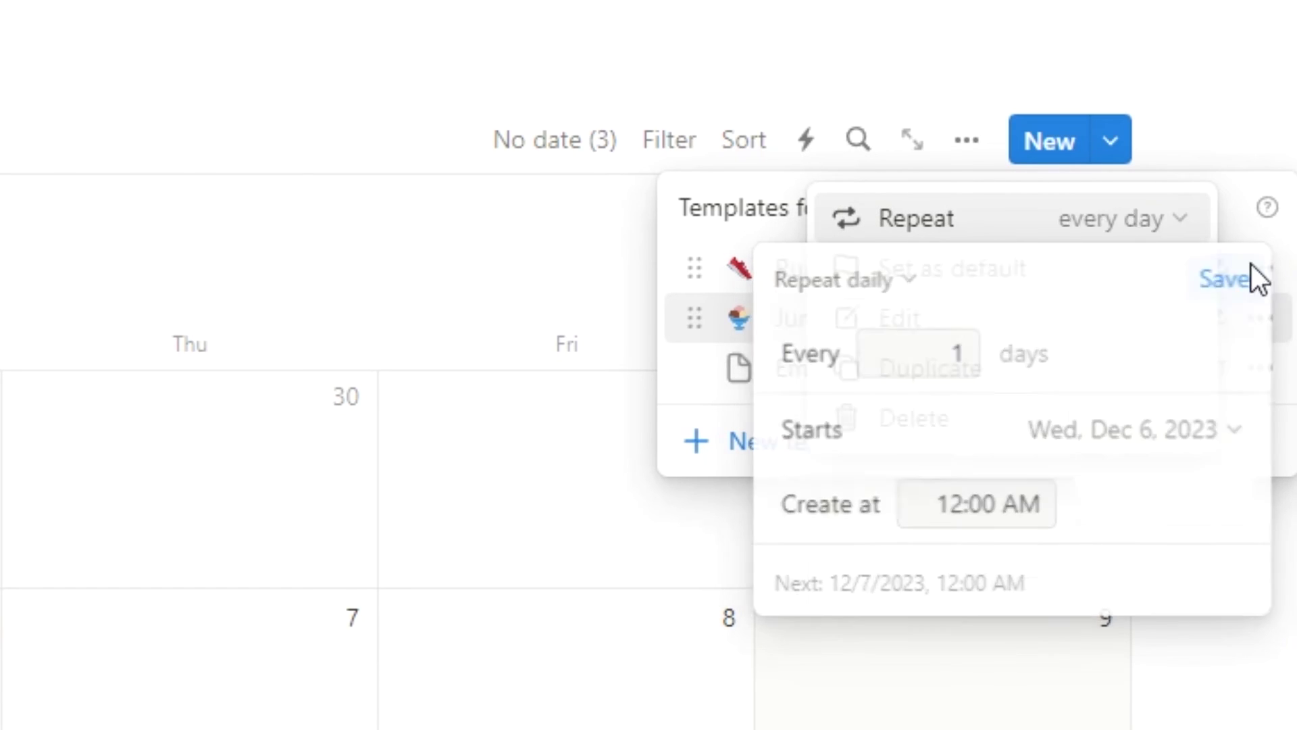
{"action": "key", "text": "Escape"}
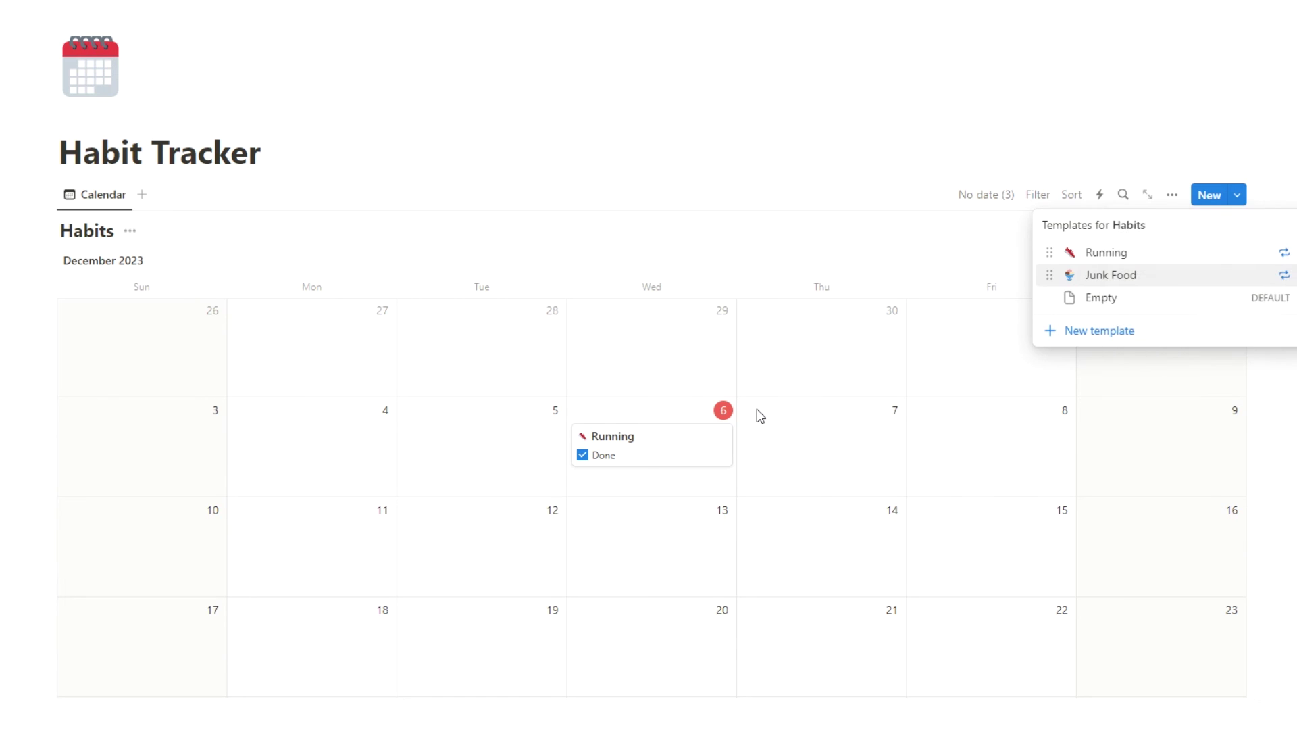
{"action": "left_click", "coordinate": [758, 413]}
Add a Junk Food entry on December 7 from the template.
{"action": "left_click", "coordinate": [744, 411]}
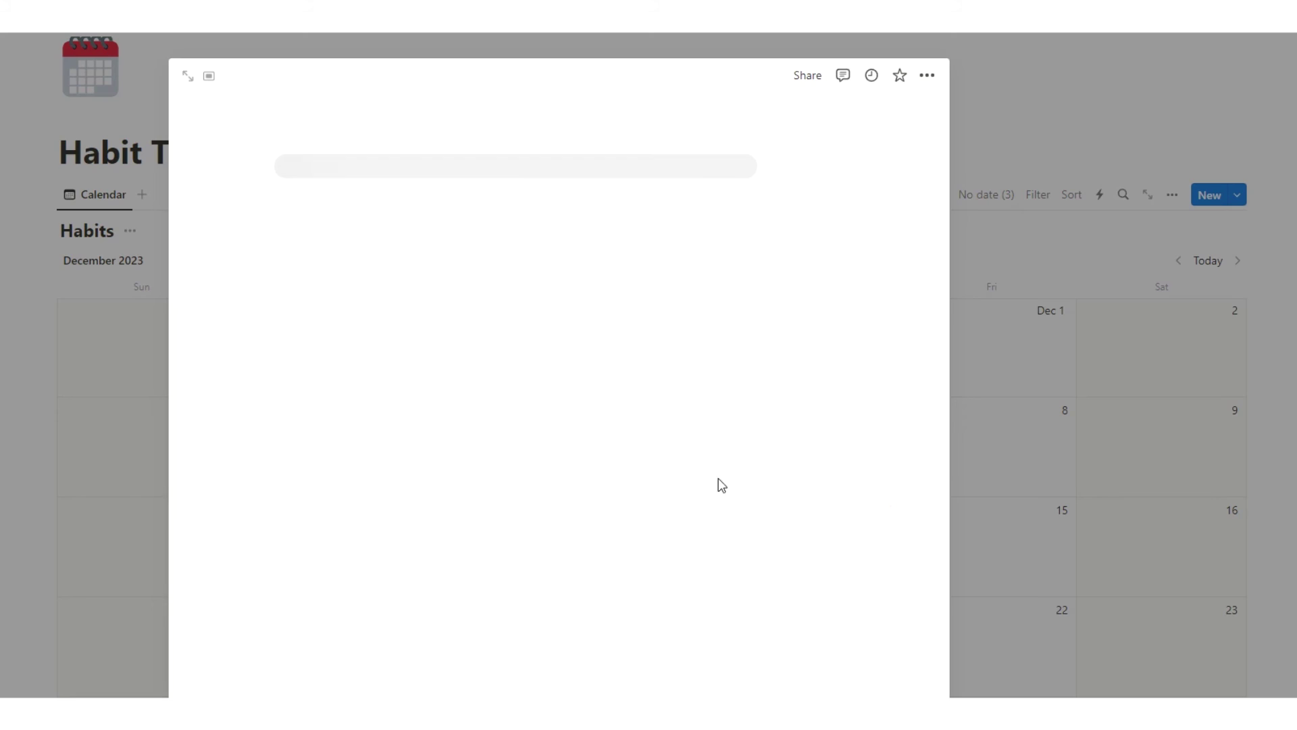
{"action": "left_click", "coordinate": [546, 448]}
{"action": "left_click", "coordinate": [1048, 464]}
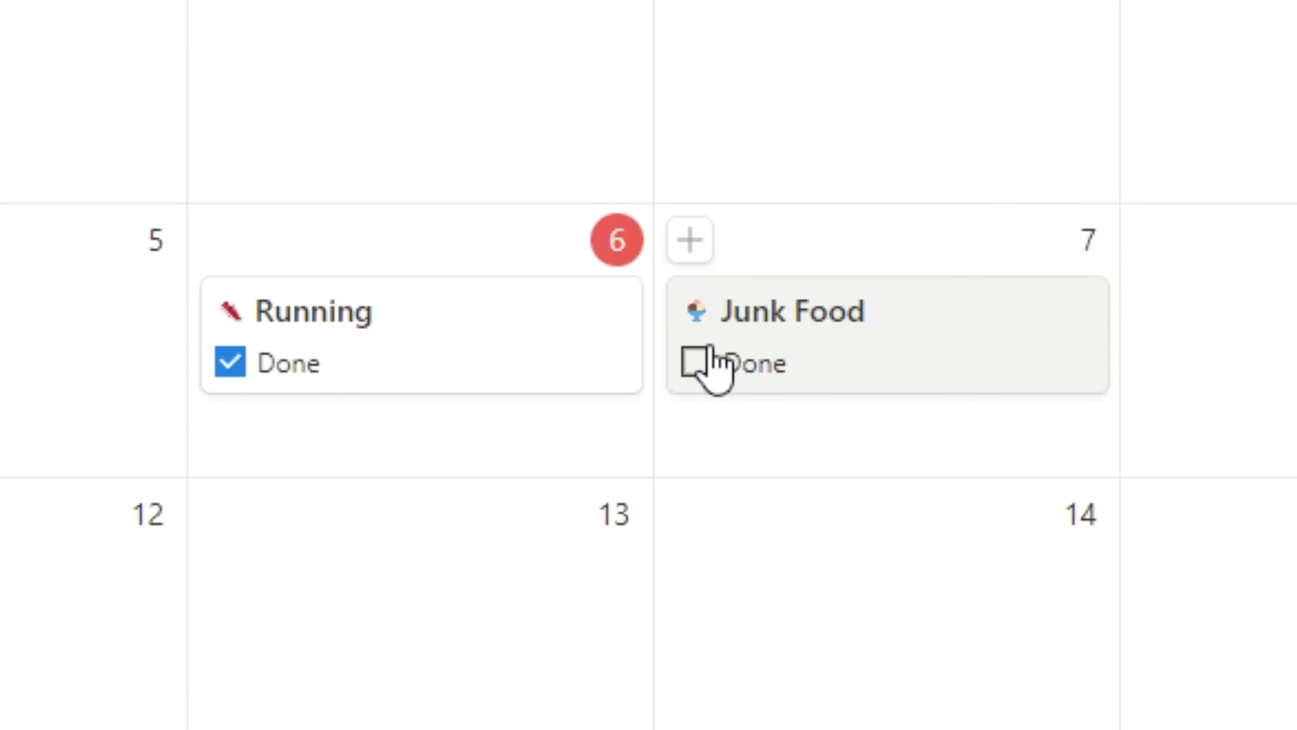
Tick Done on the December 7 Junk Food entry and toggle Done on Running.
{"action": "left_click", "coordinate": [692, 365]}
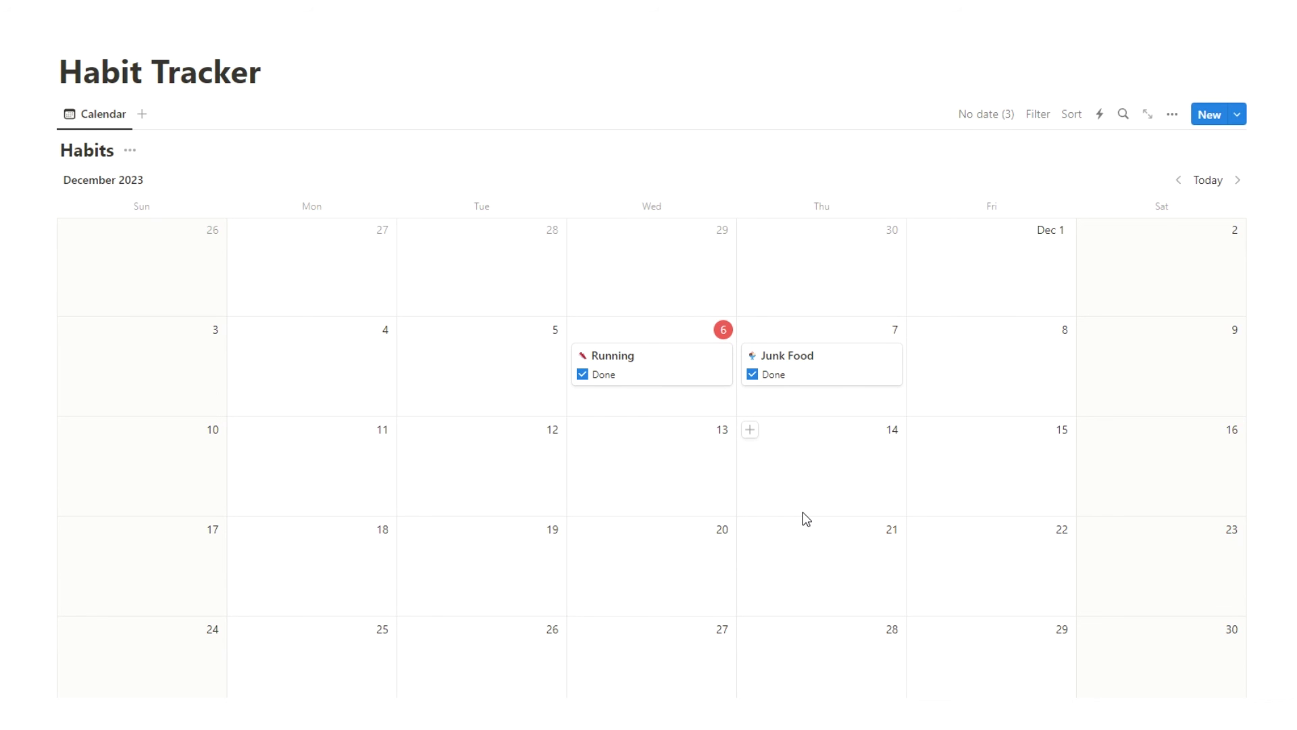
{"action": "left_click", "coordinate": [582, 374]}
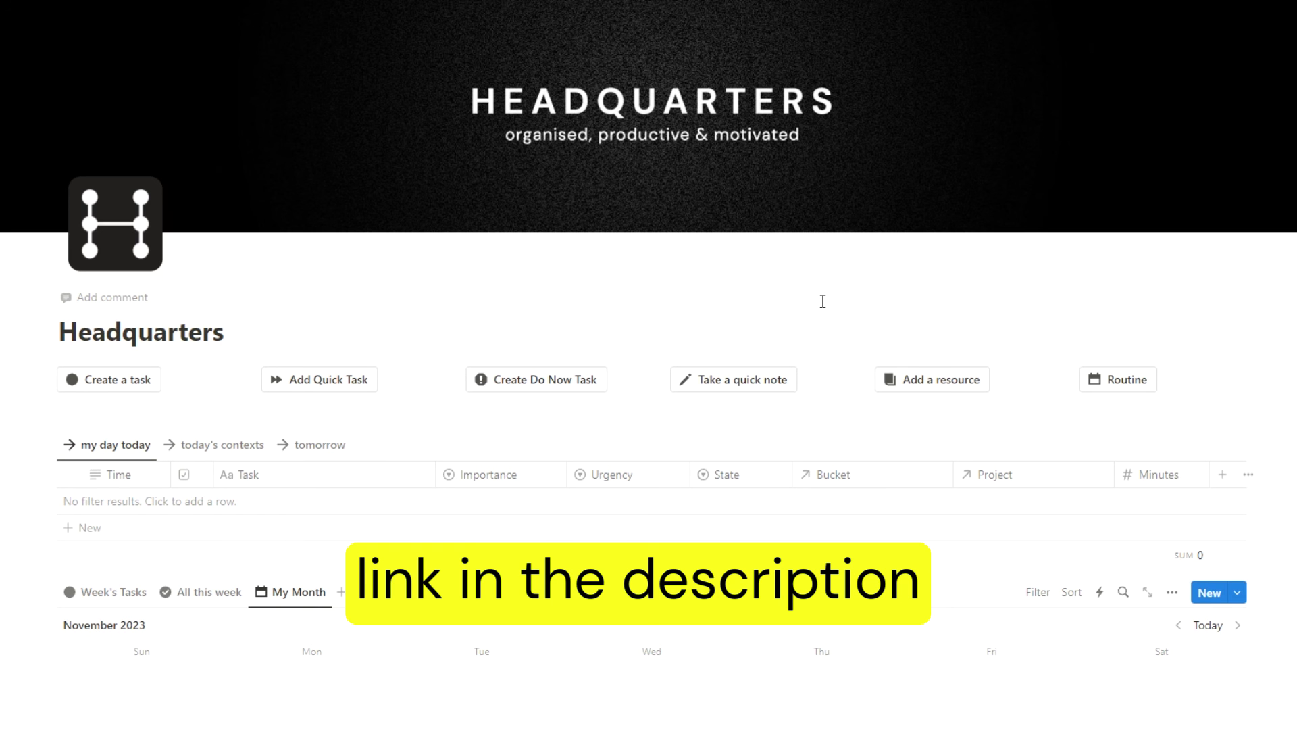
Scroll down the Headquarters page to the November 2023 My Month calendar.
{"action": "scroll", "coordinate": [821, 275], "scroll_direction": "down", "scroll_amount": 15}
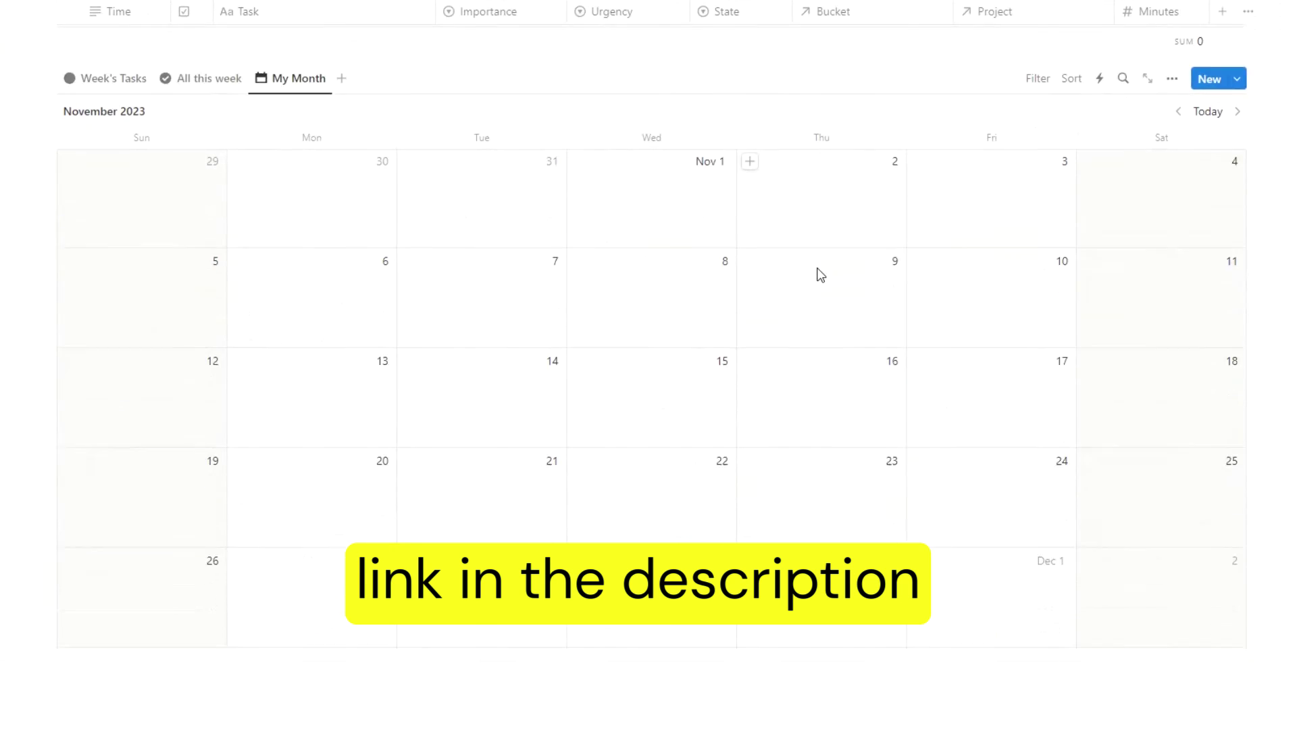